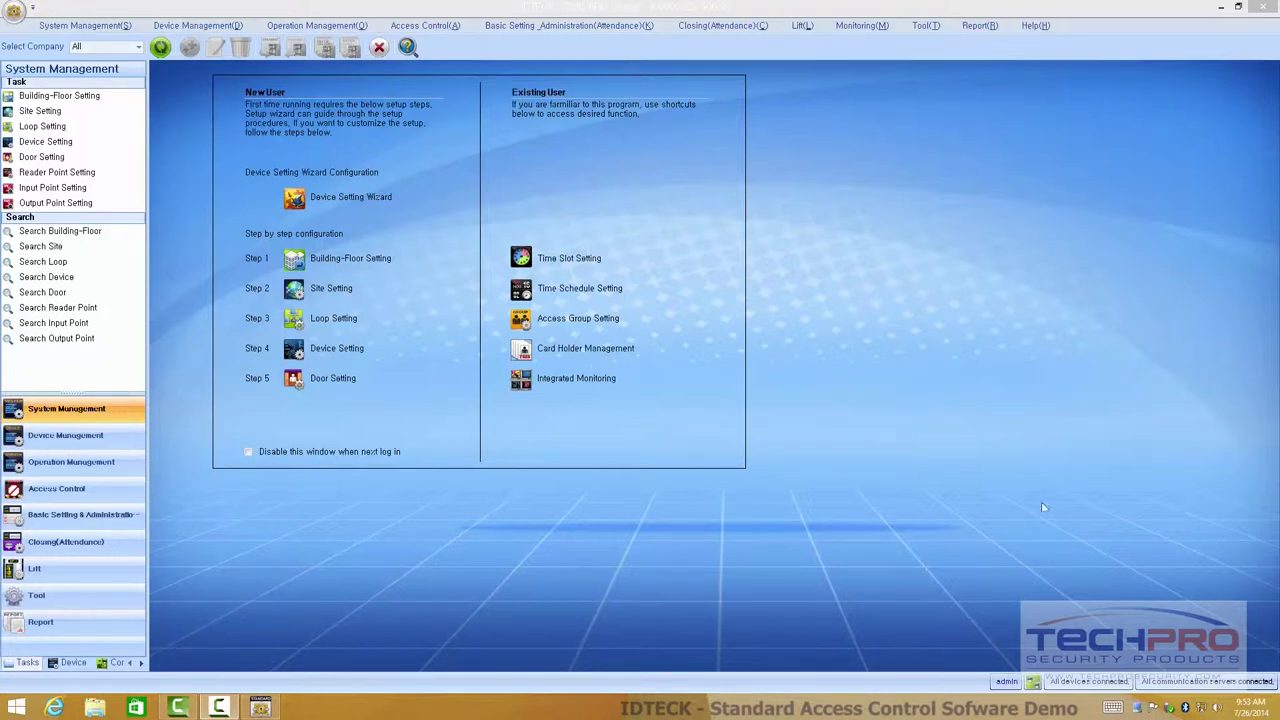
Check the IDTECK Communication Server window and the desktop, and return to the access control software
{"action": "double_click", "coordinate": [1137, 707]}
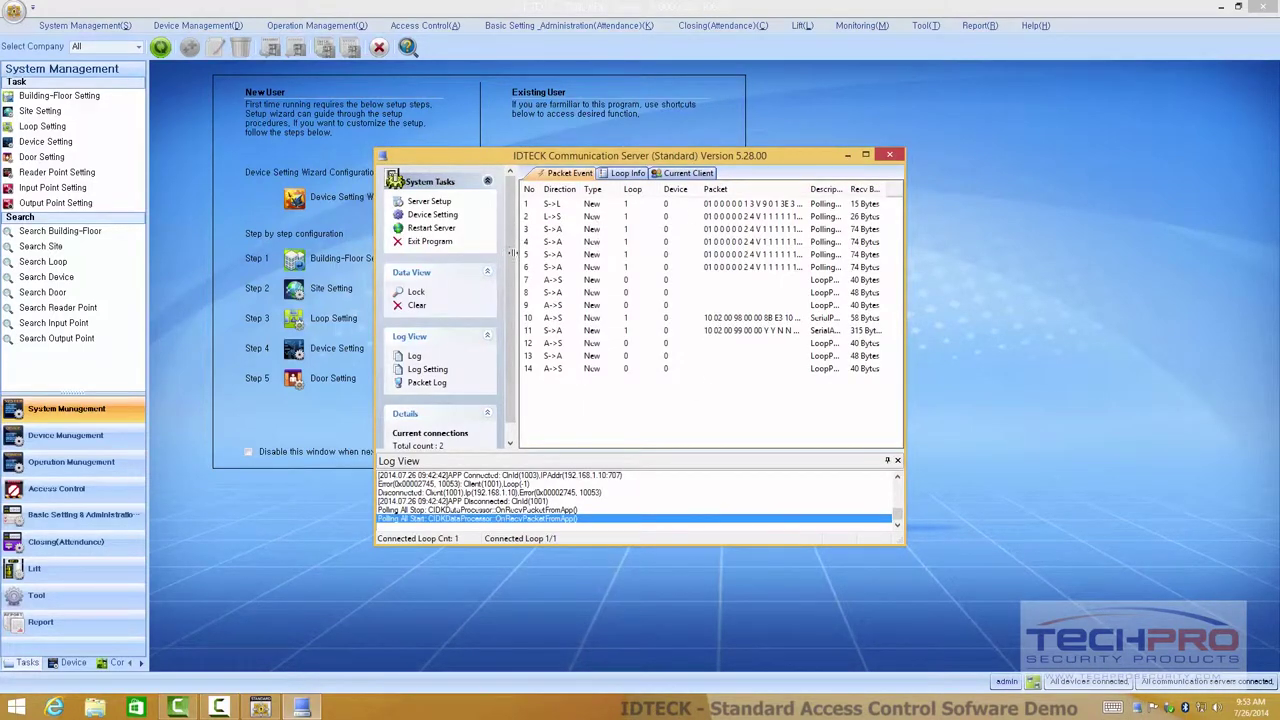
{"action": "left_click", "coordinate": [847, 157]}
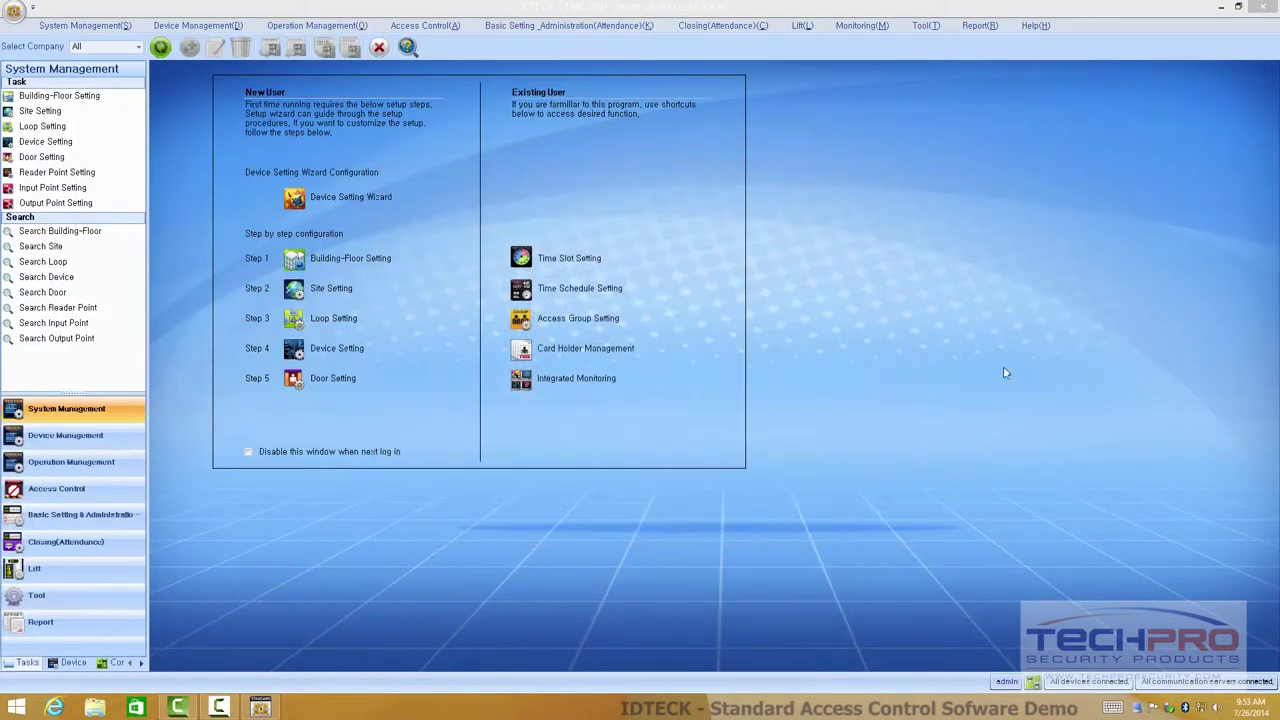
{"action": "left_click", "coordinate": [1221, 6]}
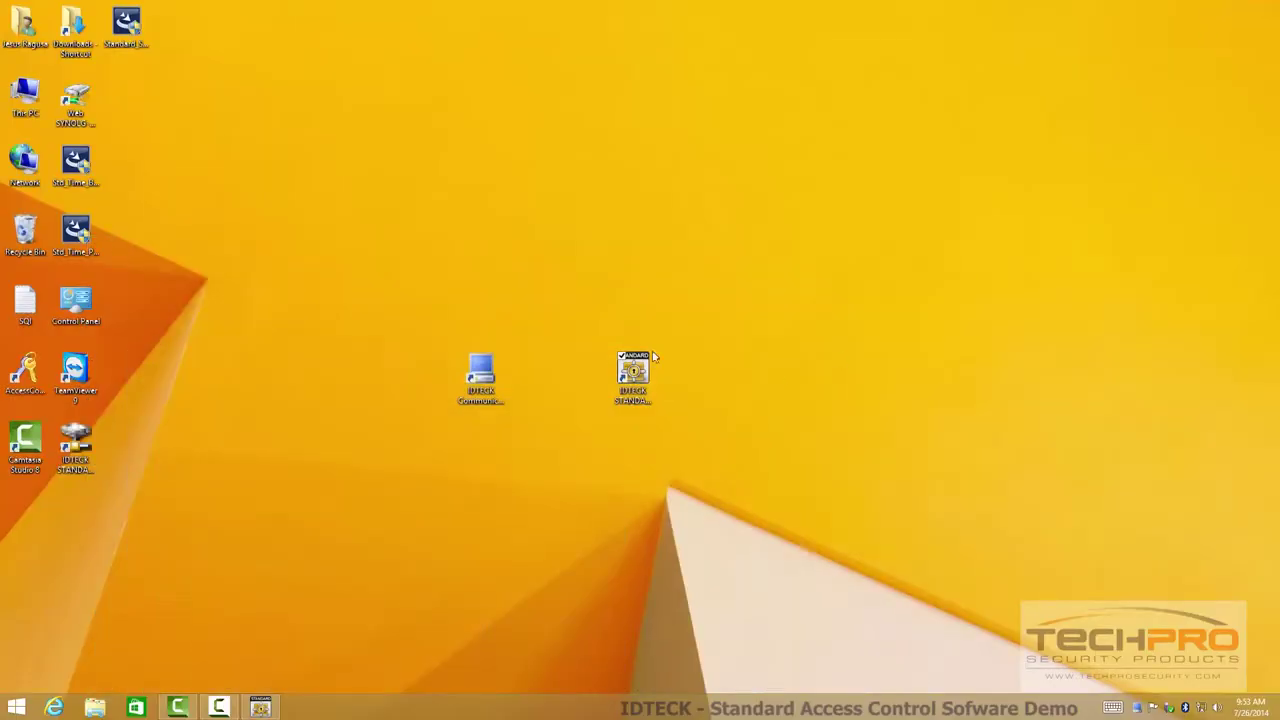
{"action": "left_click", "coordinate": [260, 707]}
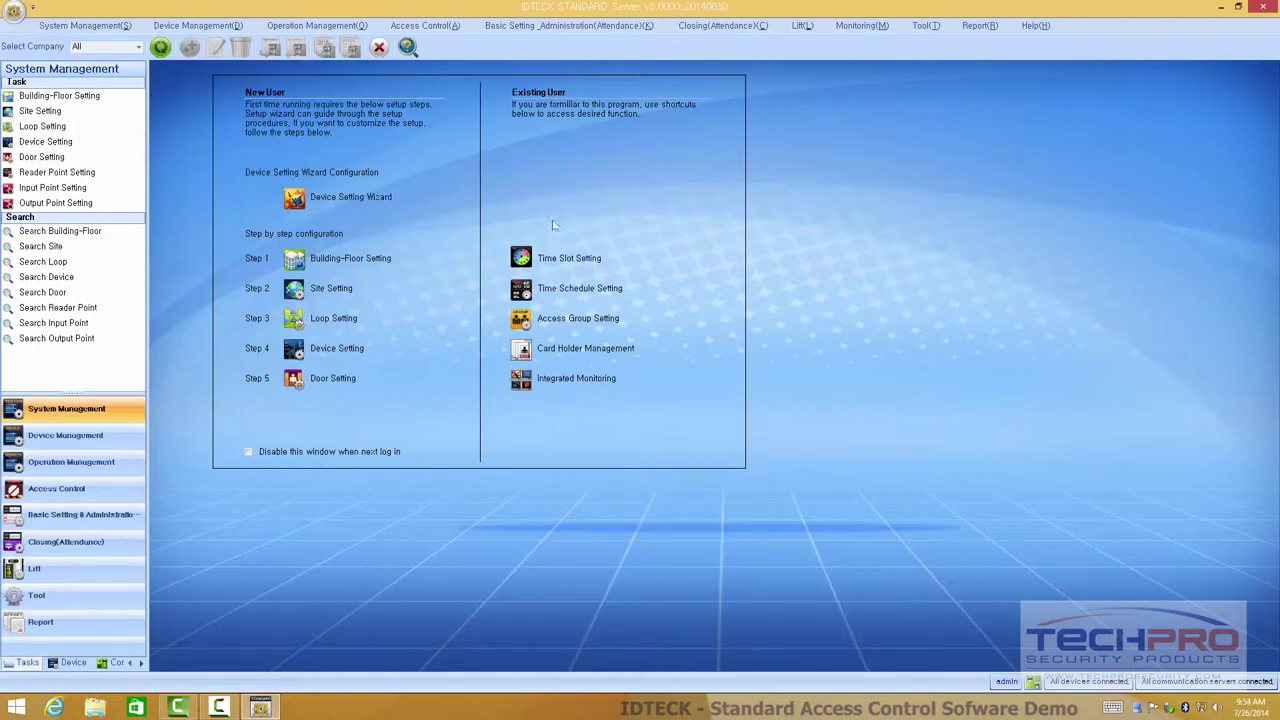
Review the Techpro site's communication server IP and port in the Device Setting Wizard, and leave the wizard without saving
{"action": "left_click", "coordinate": [295, 199]}
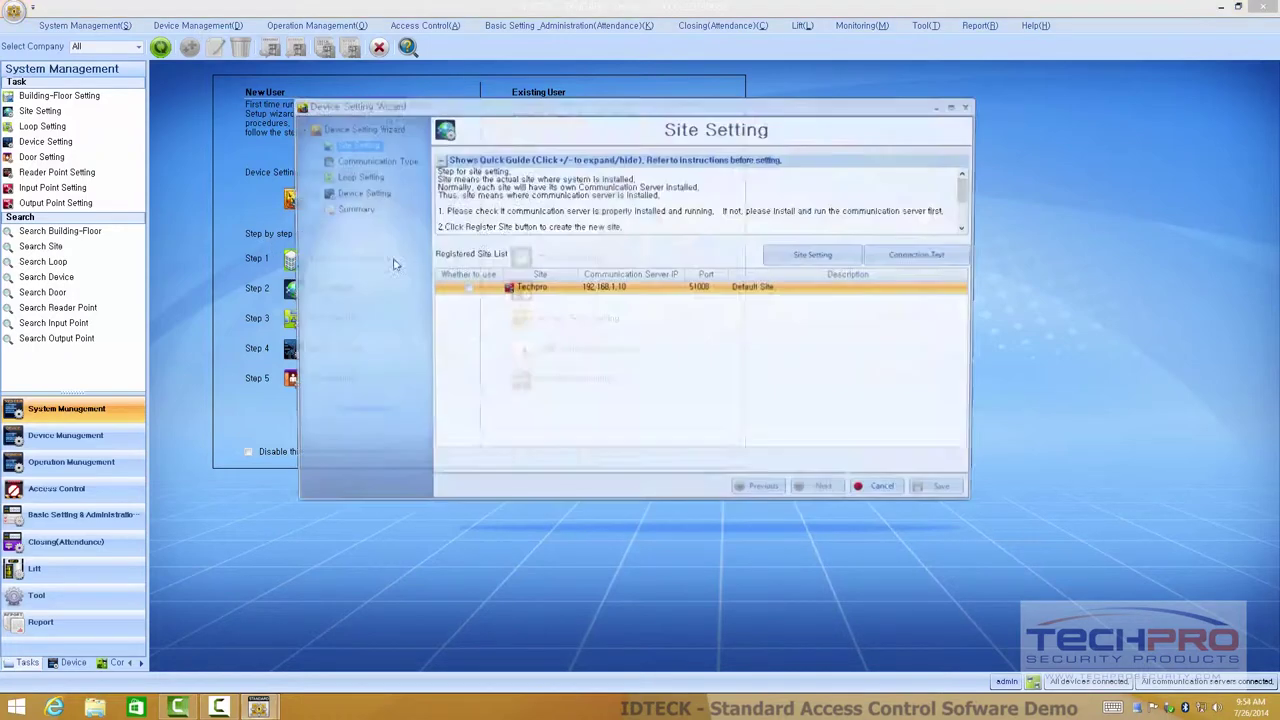
{"action": "left_click", "coordinate": [465, 288]}
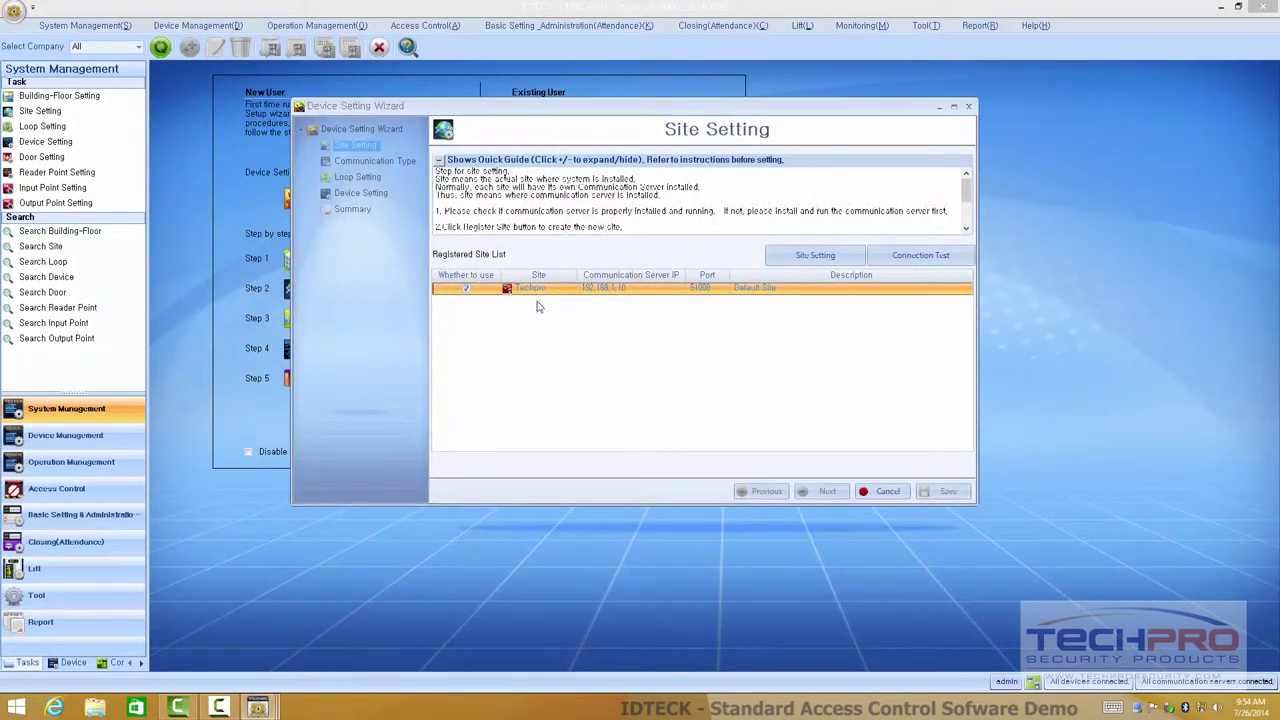
{"action": "double_click", "coordinate": [537, 290]}
{"action": "left_click_drag", "start_coordinate": [674, 368], "coordinate": [661, 368]}
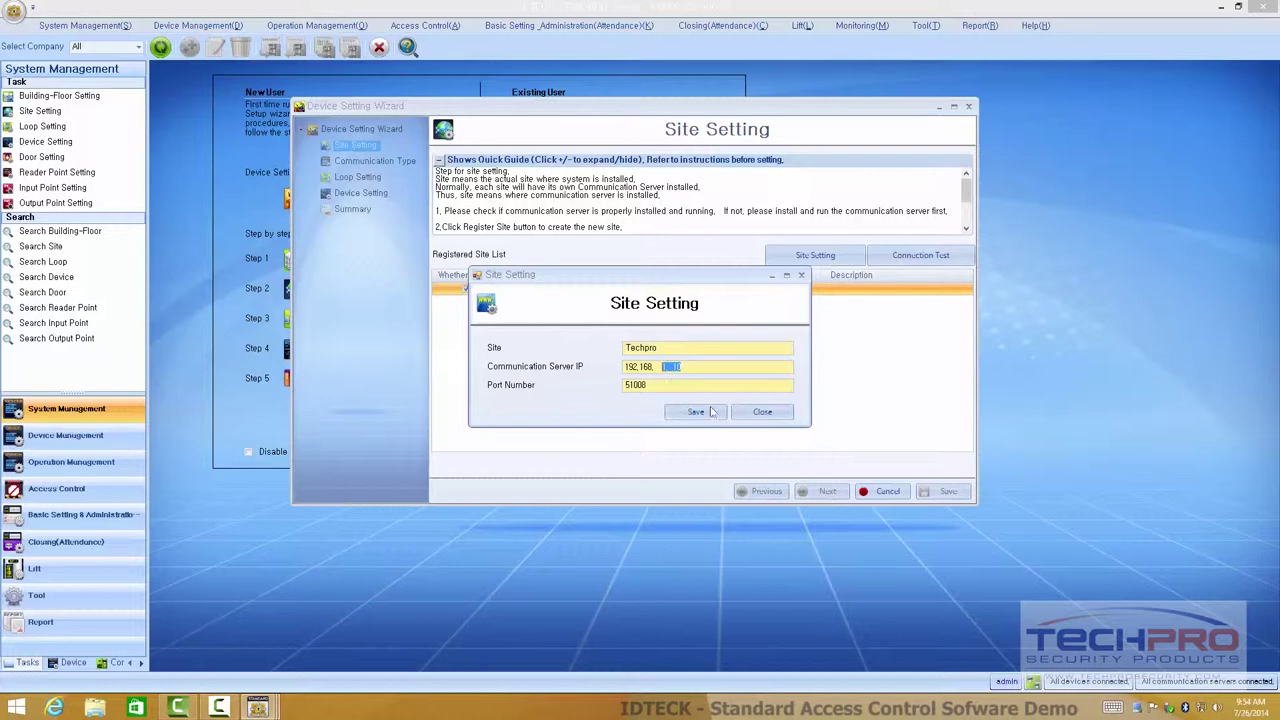
{"action": "left_click", "coordinate": [761, 413]}
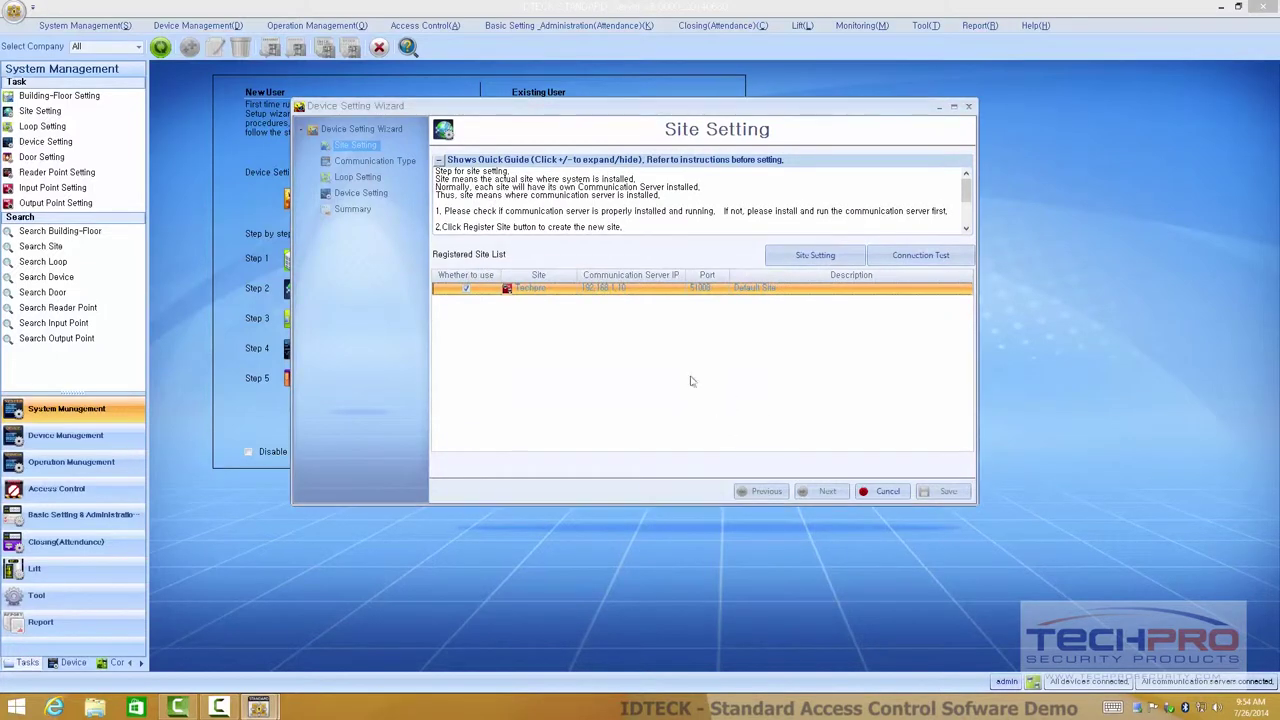
{"action": "left_click", "coordinate": [881, 497]}
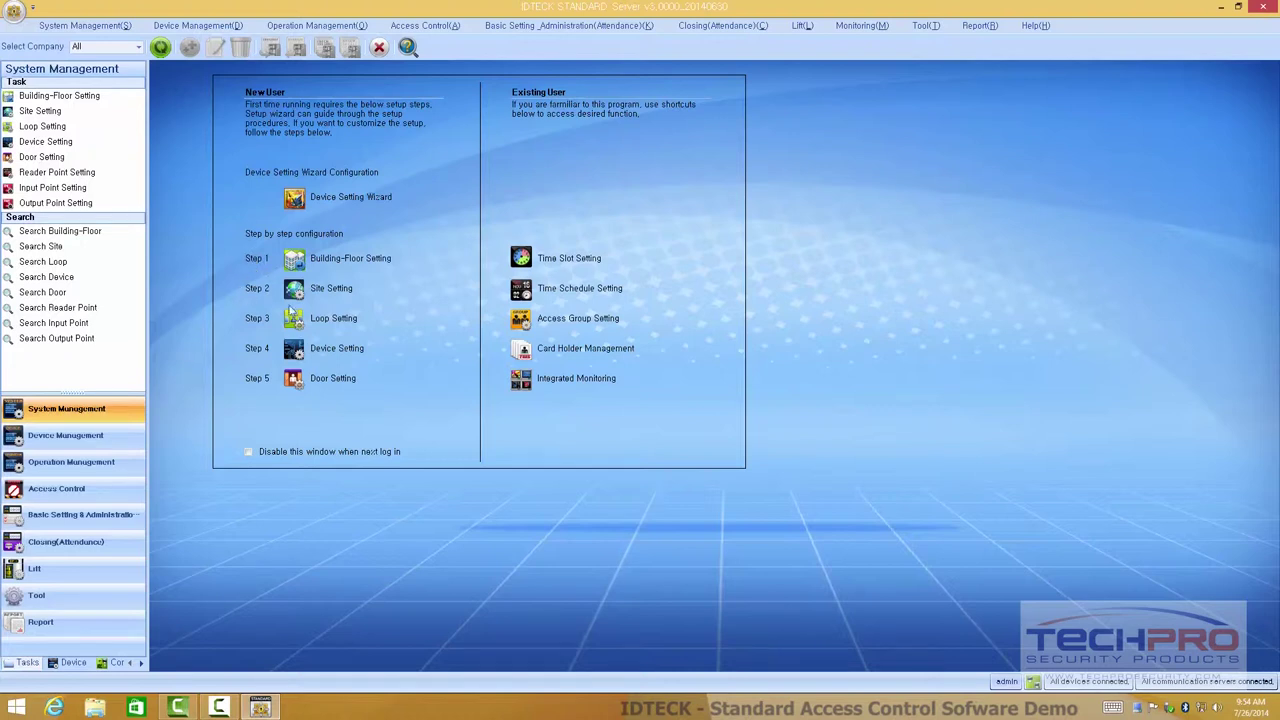
Add a building named Techpro Security with floor 1F registered to it, and save the record
{"action": "left_click", "coordinate": [296, 260]}
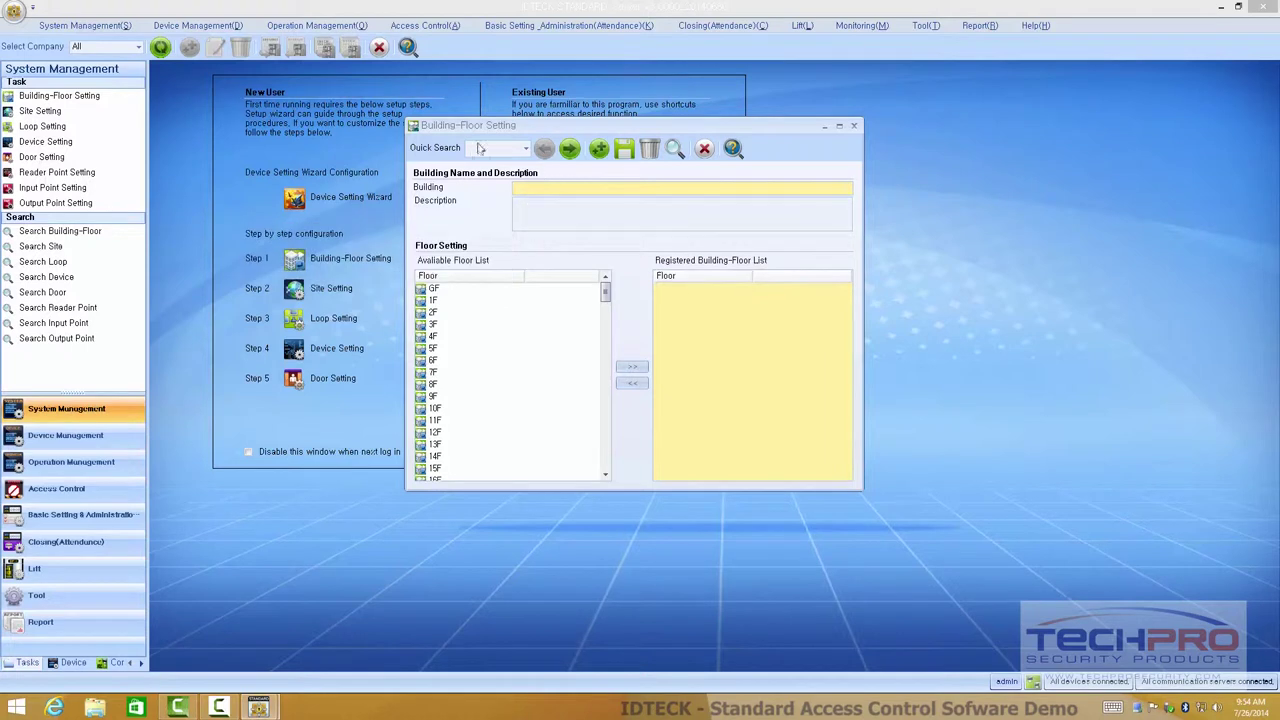
{"action": "left_click", "coordinate": [430, 314]}
{"action": "left_click", "coordinate": [598, 149]}
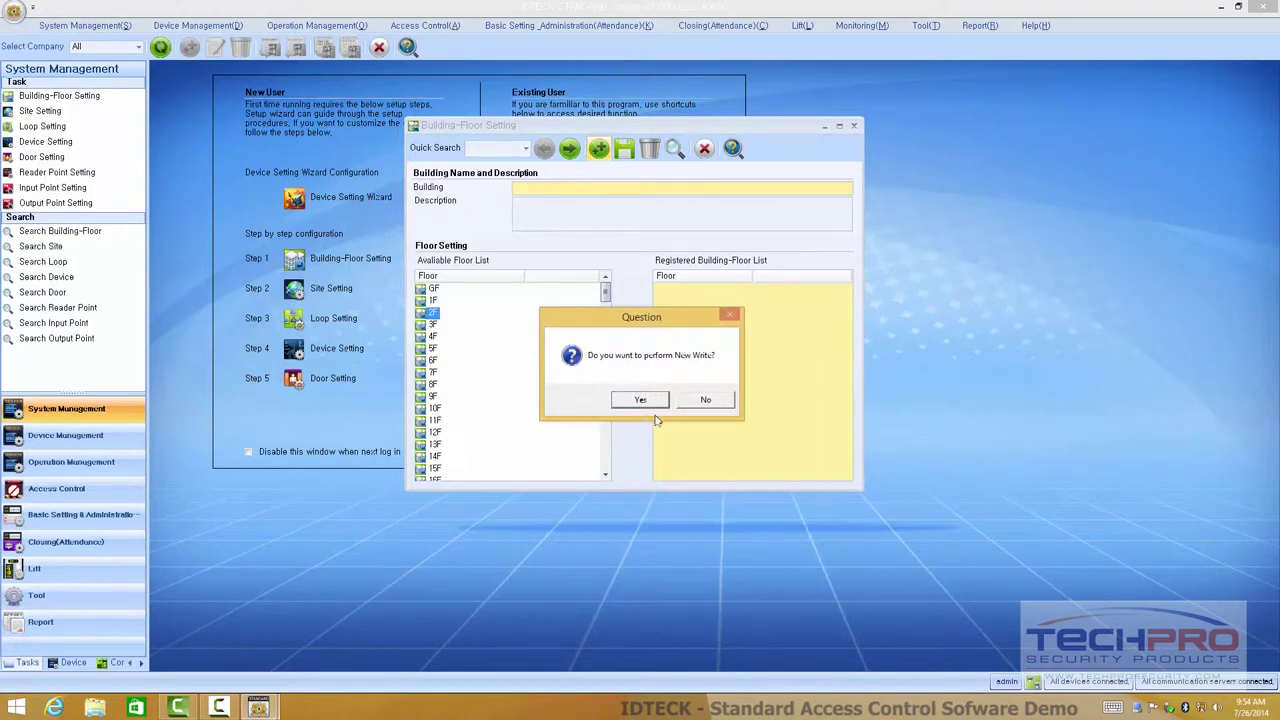
{"action": "left_click", "coordinate": [638, 399]}
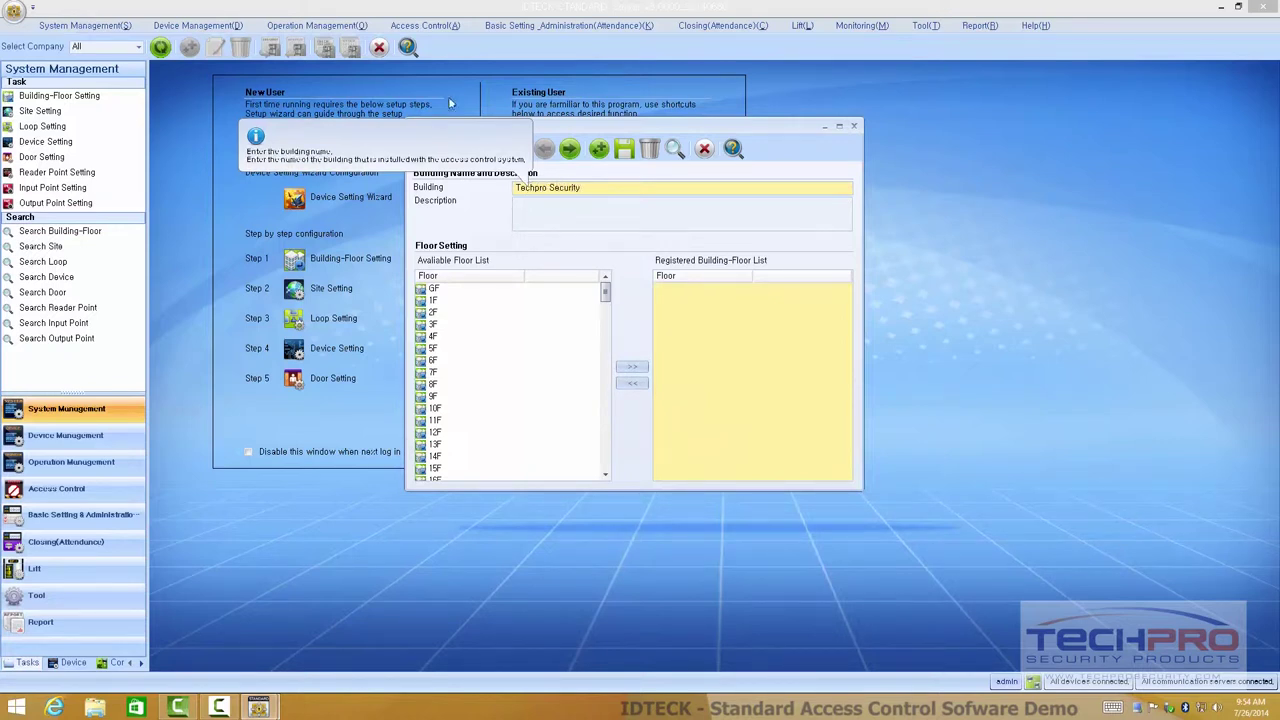
{"action": "left_click", "coordinate": [432, 301]}
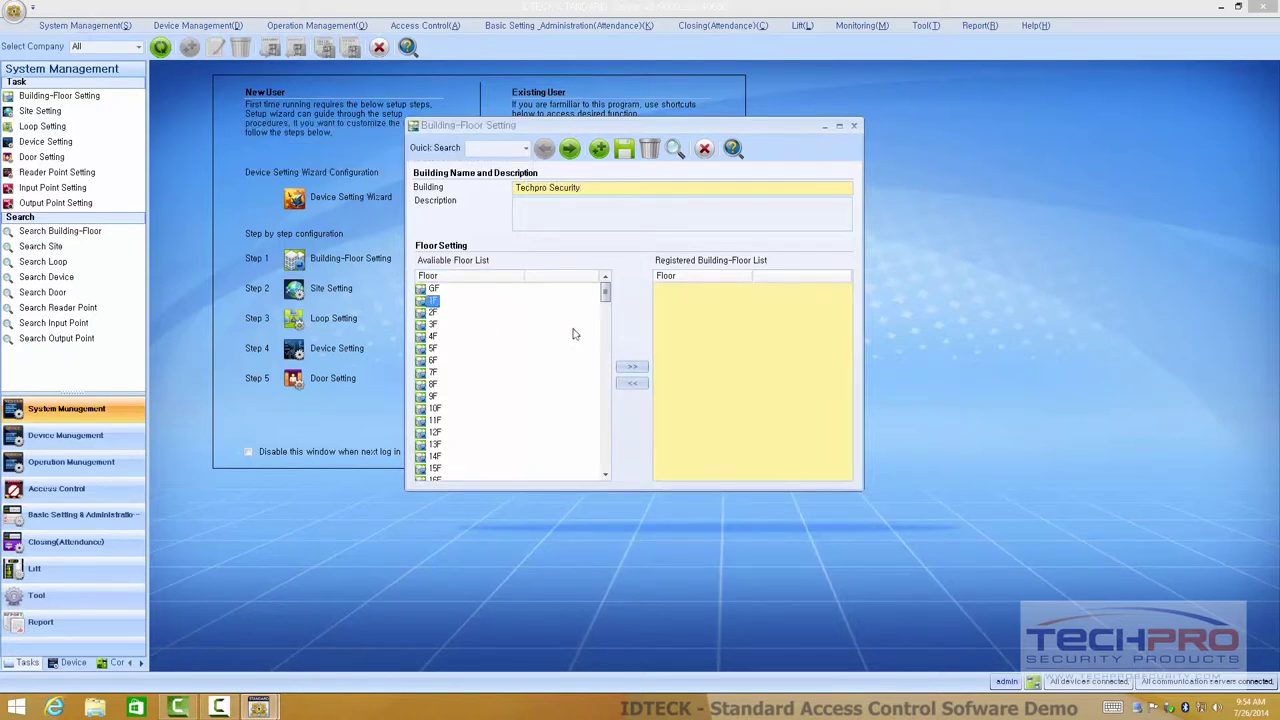
{"action": "left_click", "coordinate": [629, 367]}
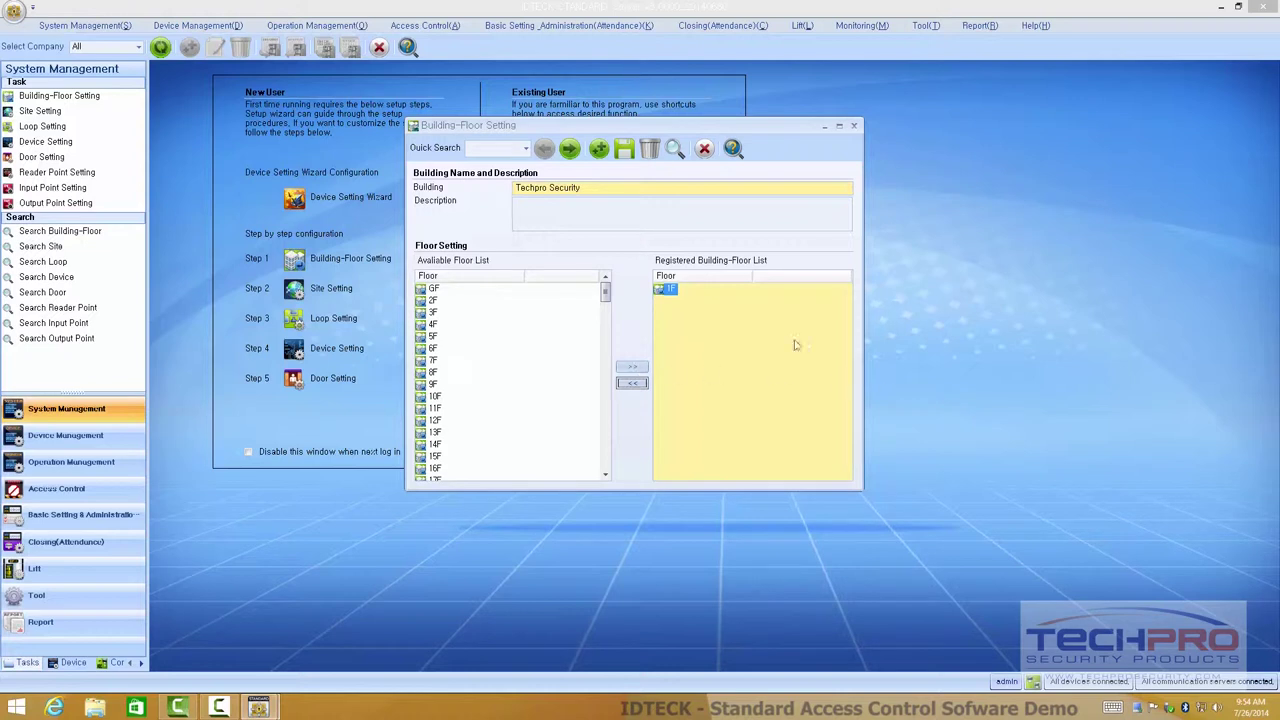
{"action": "left_click", "coordinate": [624, 148]}
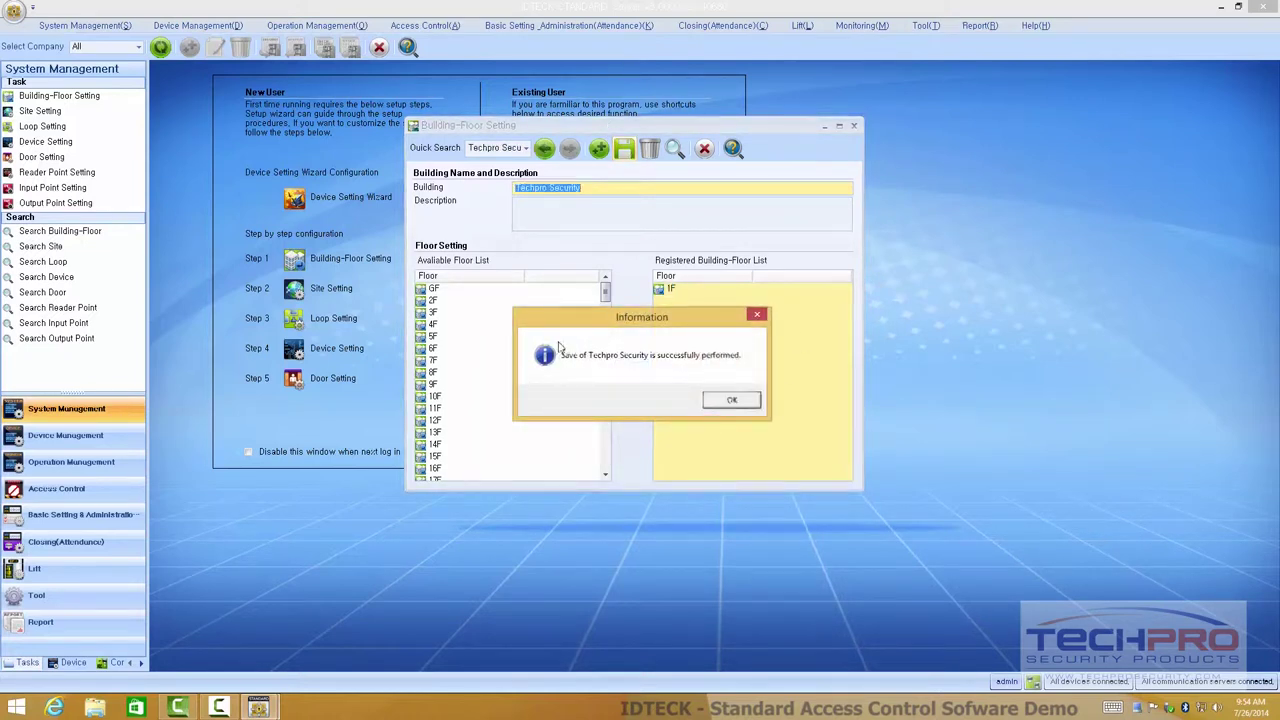
{"action": "left_click", "coordinate": [732, 401]}
{"action": "left_click", "coordinate": [853, 127]}
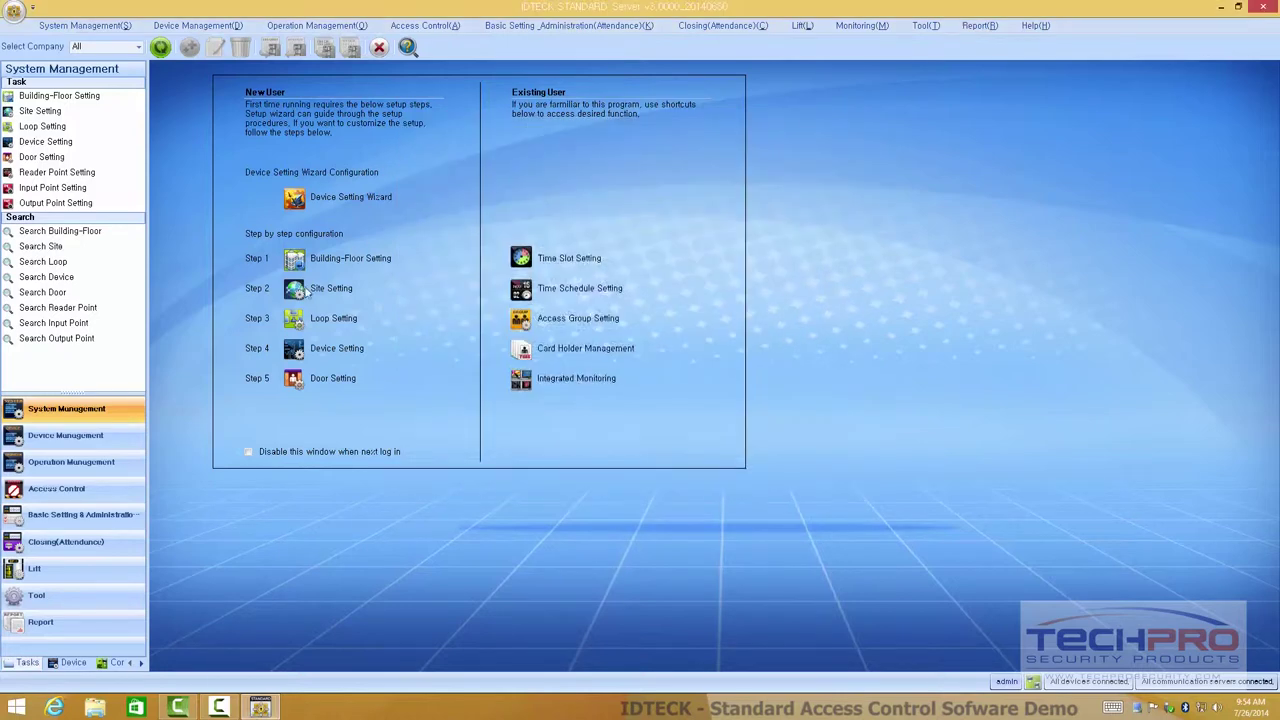
Review the Techpro site settings and display the LX007 Controller loop record
{"action": "left_click", "coordinate": [296, 290]}
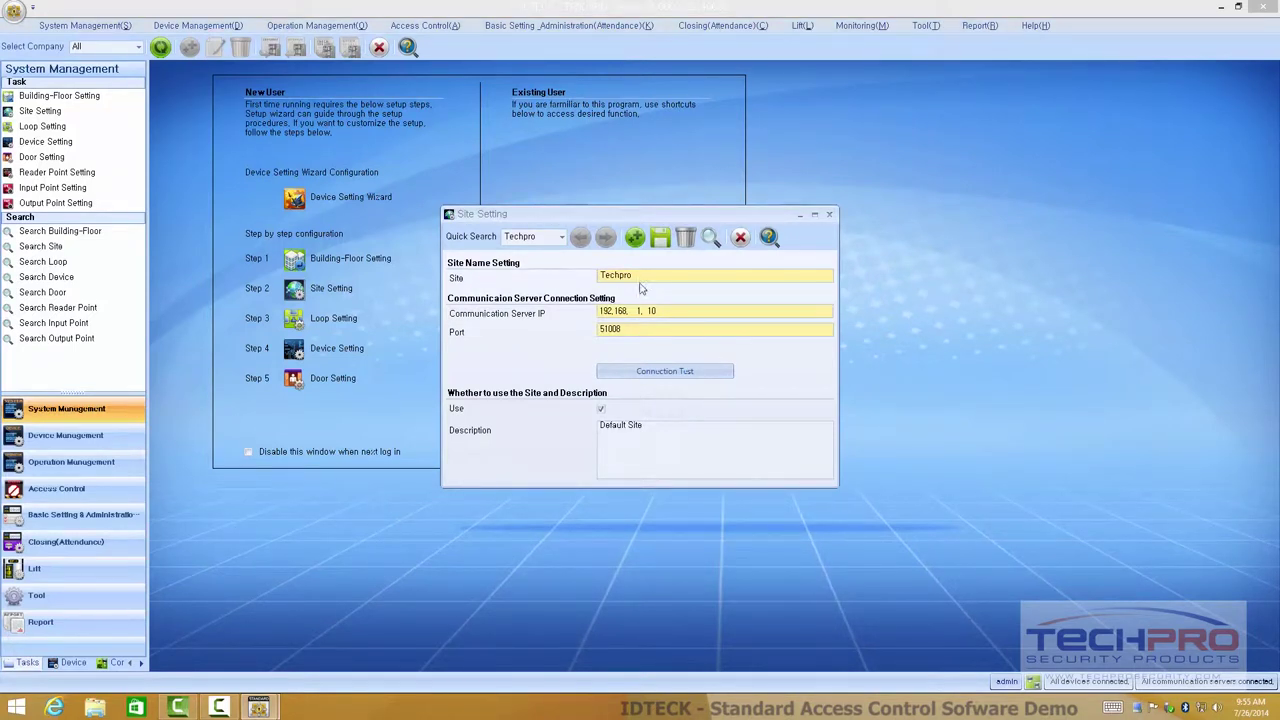
{"action": "left_click", "coordinate": [831, 217]}
{"action": "left_click", "coordinate": [295, 322]}
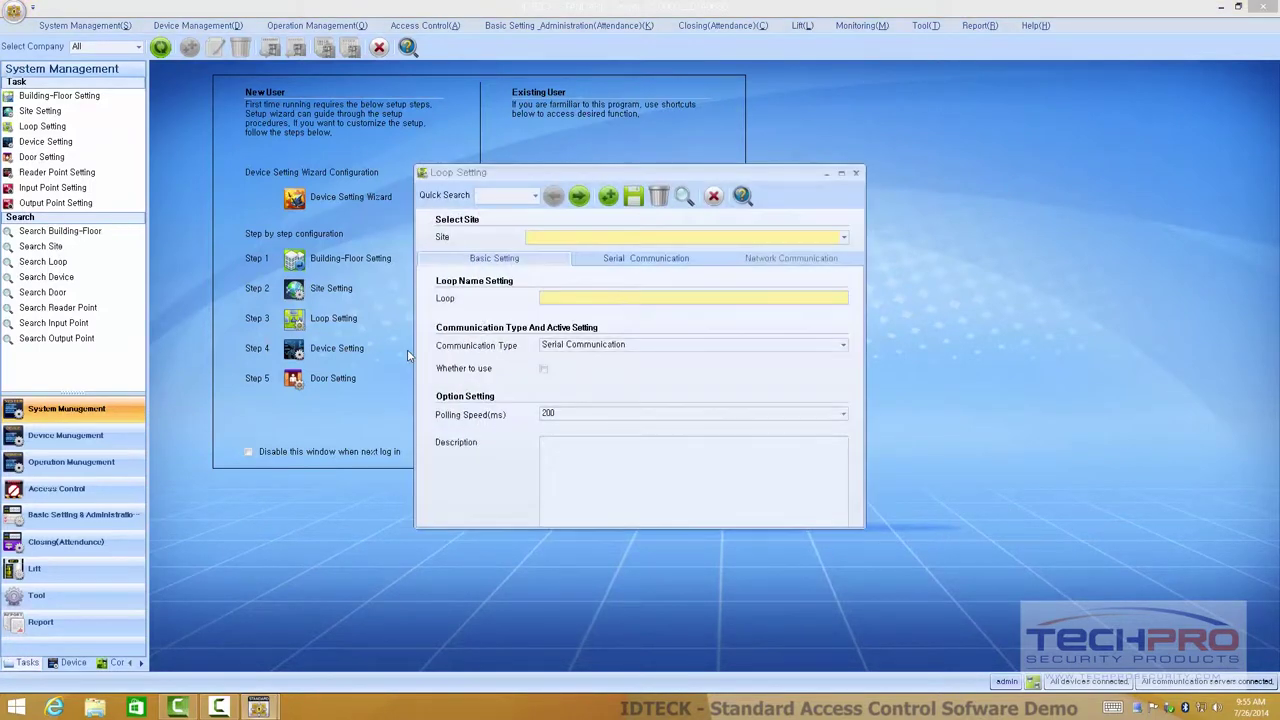
{"action": "left_click", "coordinate": [576, 202]}
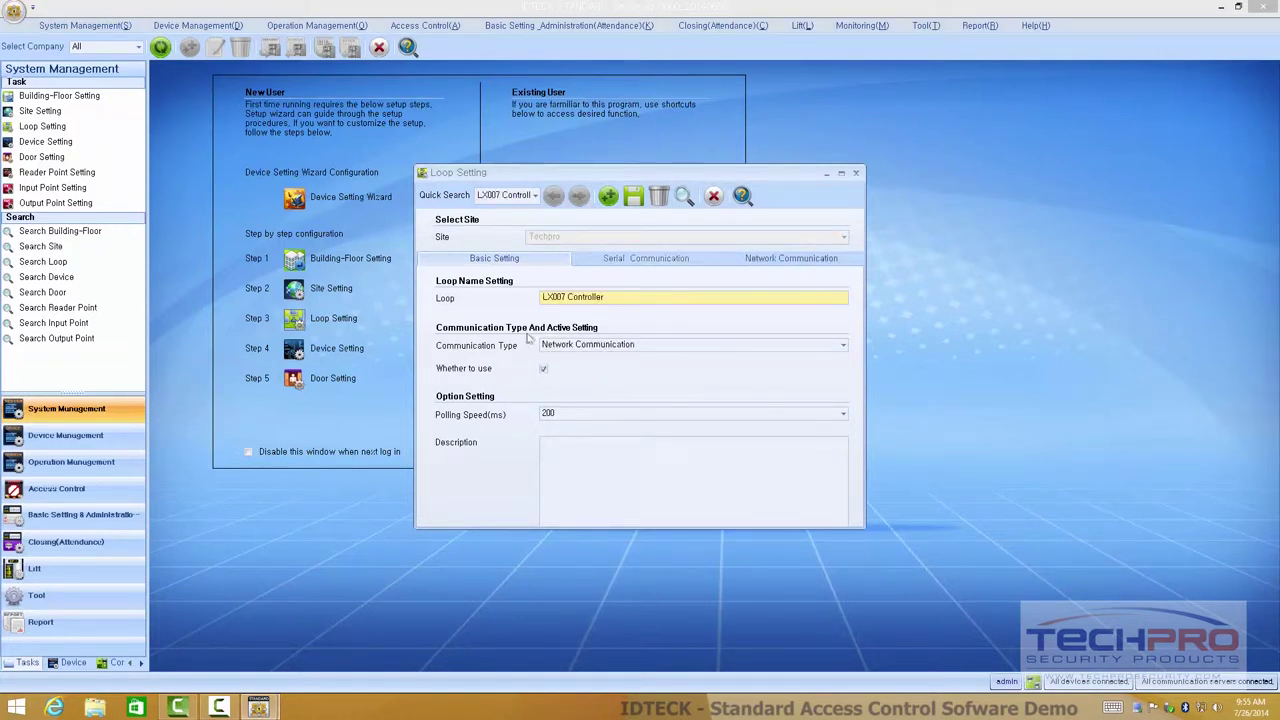
Check the loop's communication type options and auto-search for loops in its network communication settings
{"action": "left_click", "coordinate": [624, 347]}
{"action": "left_click", "coordinate": [624, 372]}
{"action": "left_click", "coordinate": [774, 262]}
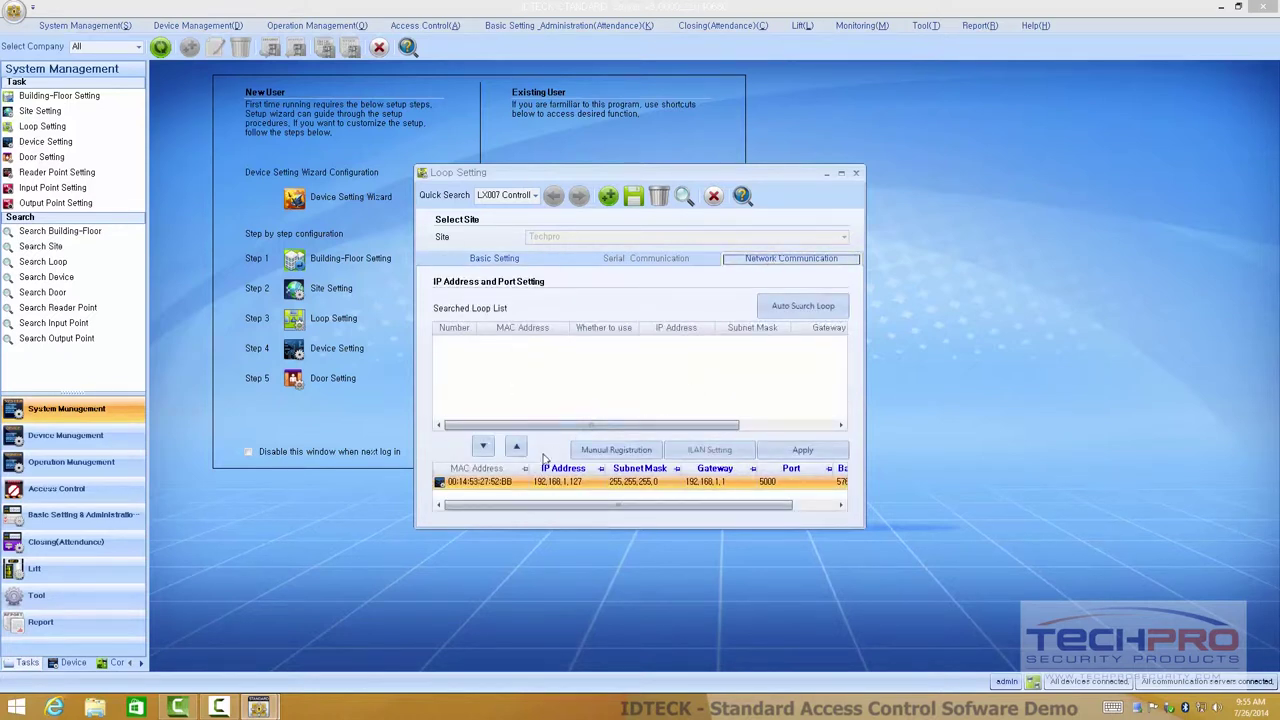
{"action": "left_click", "coordinate": [803, 306]}
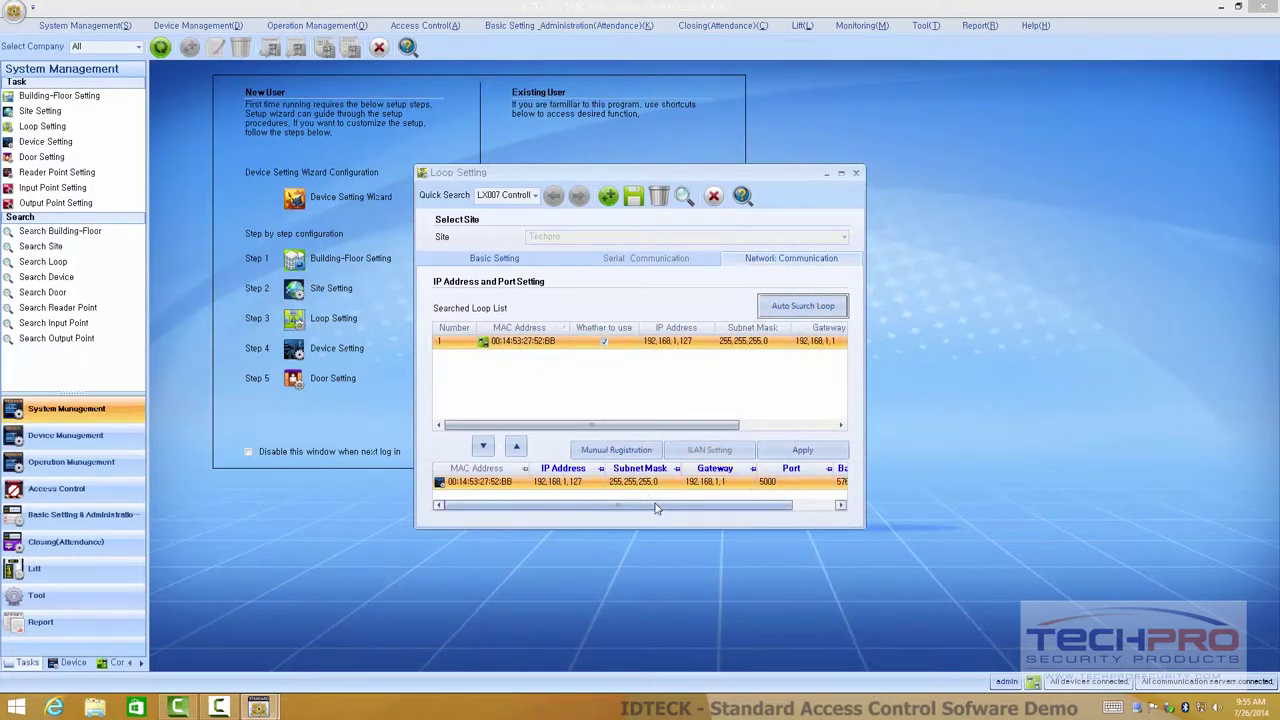
{"action": "left_click", "coordinate": [856, 175]}
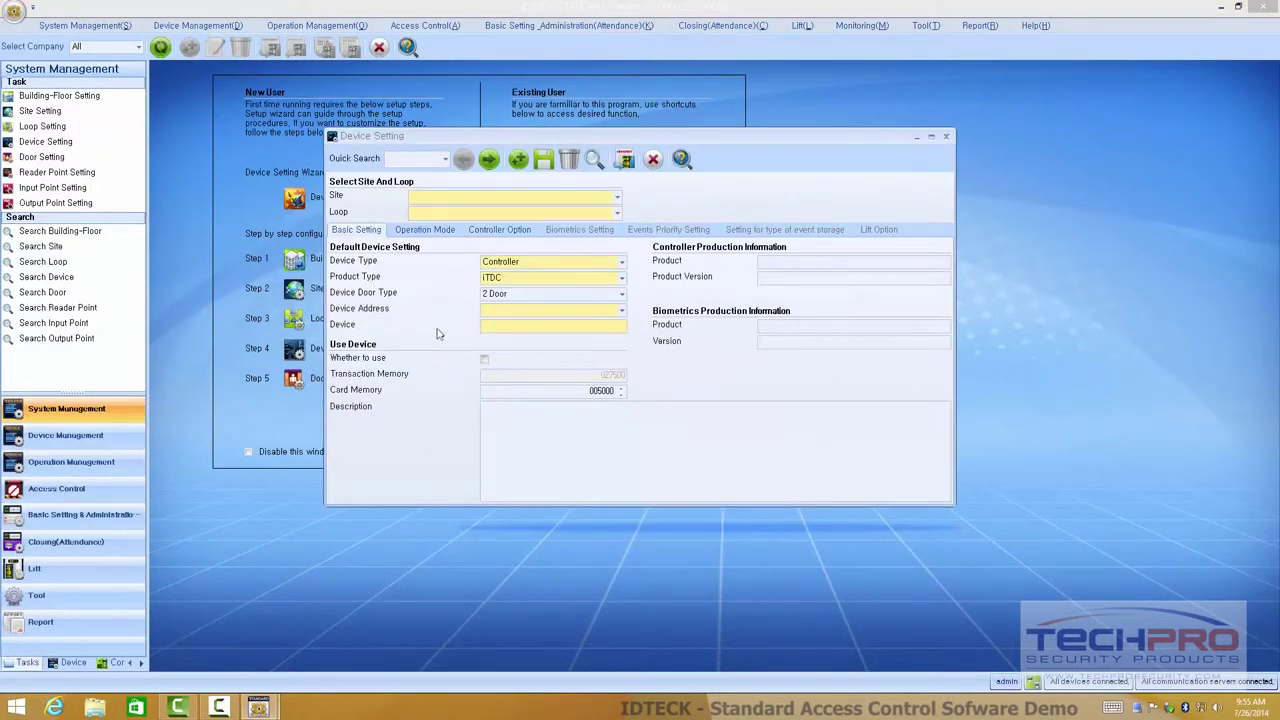
Review the LX007 device's basic, operation mode, controller option and biometrics settings
{"action": "left_click", "coordinate": [487, 162]}
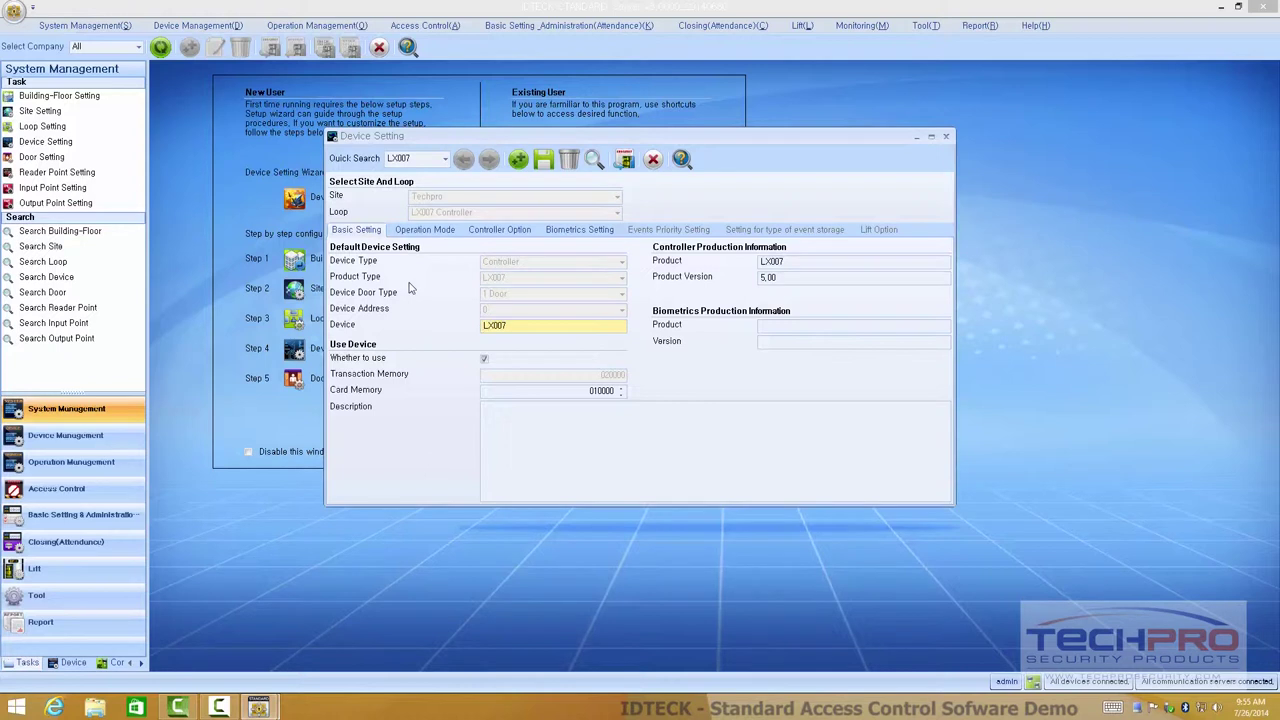
{"action": "left_click", "coordinate": [424, 232]}
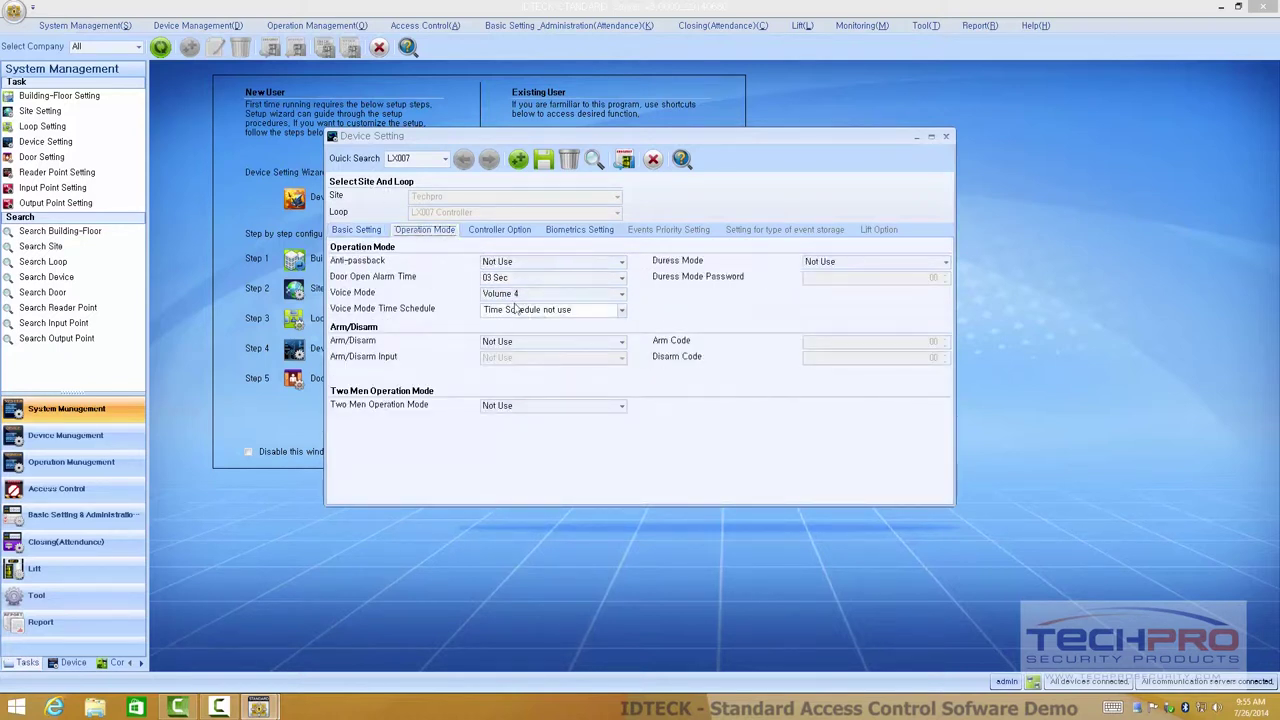
{"action": "left_click", "coordinate": [505, 233]}
{"action": "left_click", "coordinate": [578, 238]}
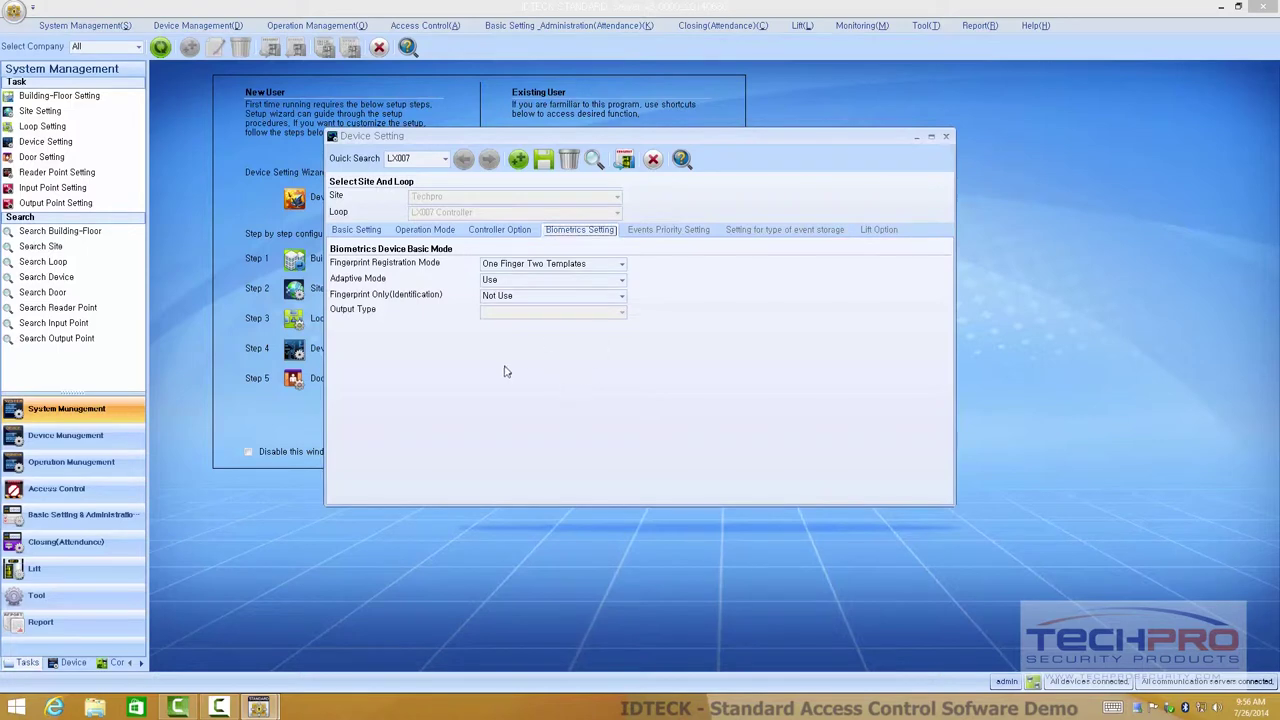
{"action": "left_click", "coordinate": [371, 233]}
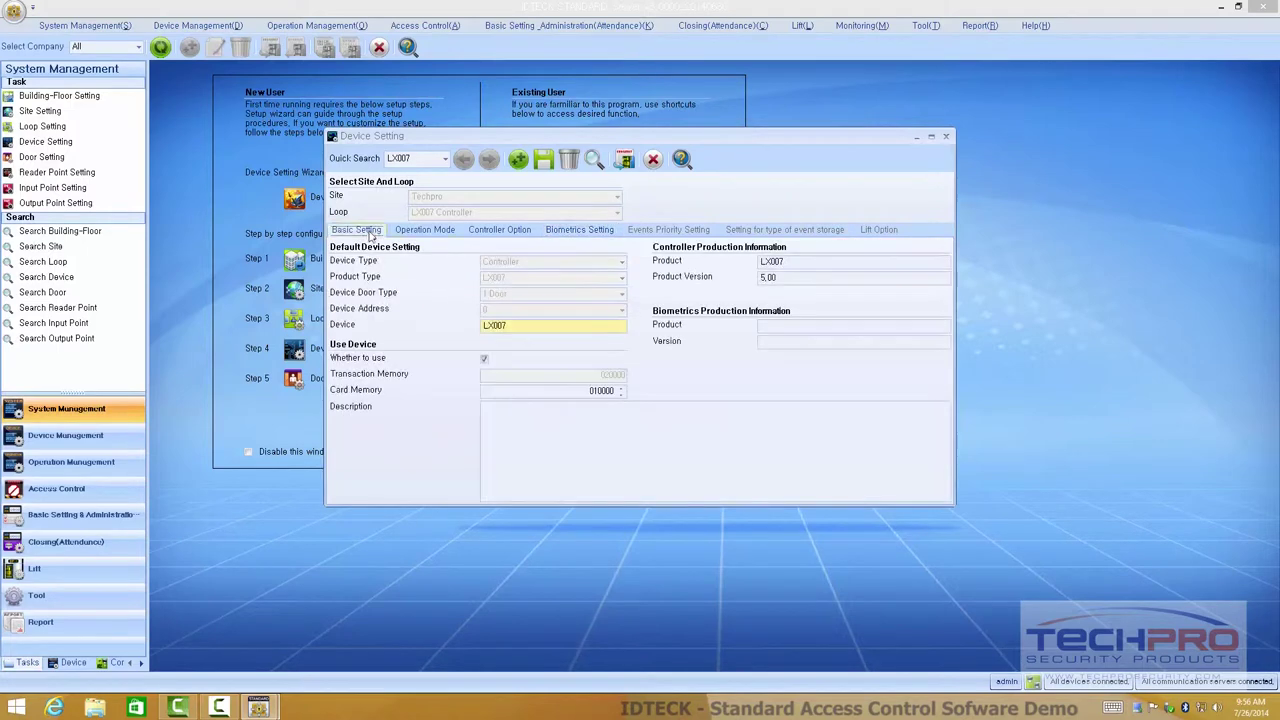
{"action": "left_click", "coordinate": [946, 137]}
Display the Front Door record of the LX007 and examine its operating time and unlock time schedule options
{"action": "left_click", "coordinate": [303, 385]}
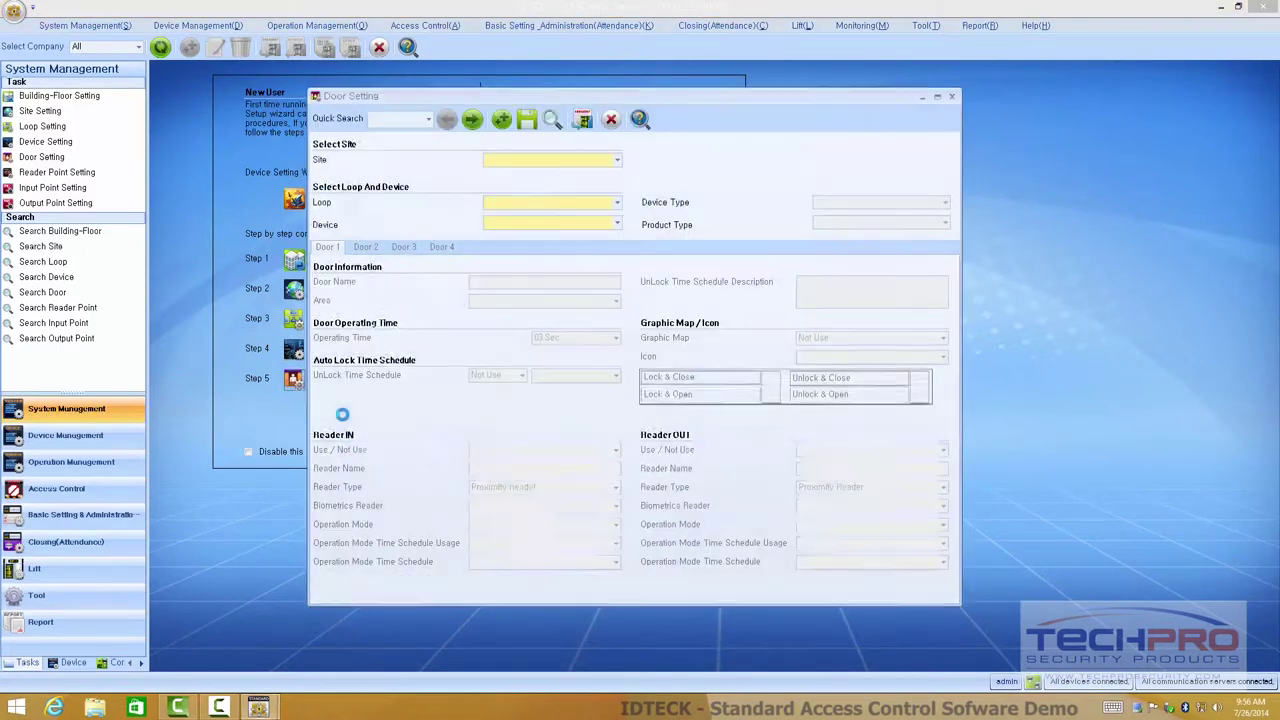
{"action": "left_click", "coordinate": [471, 119]}
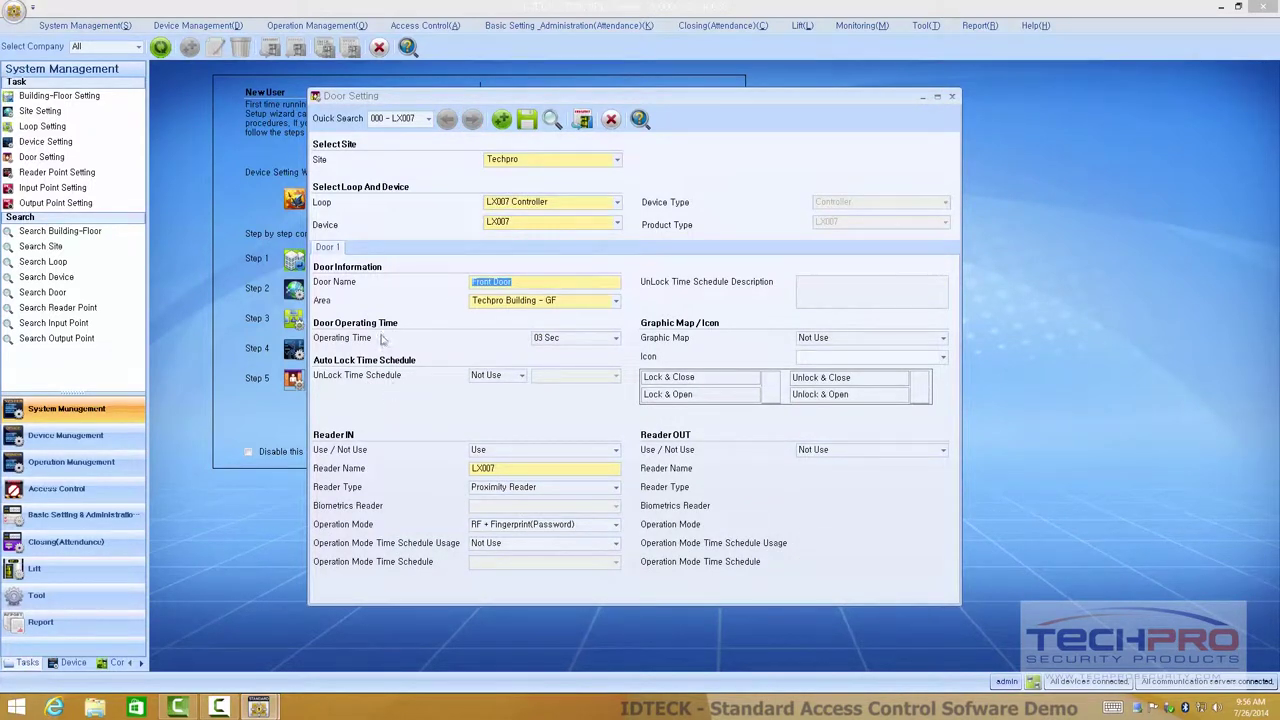
{"action": "left_click", "coordinate": [550, 338]}
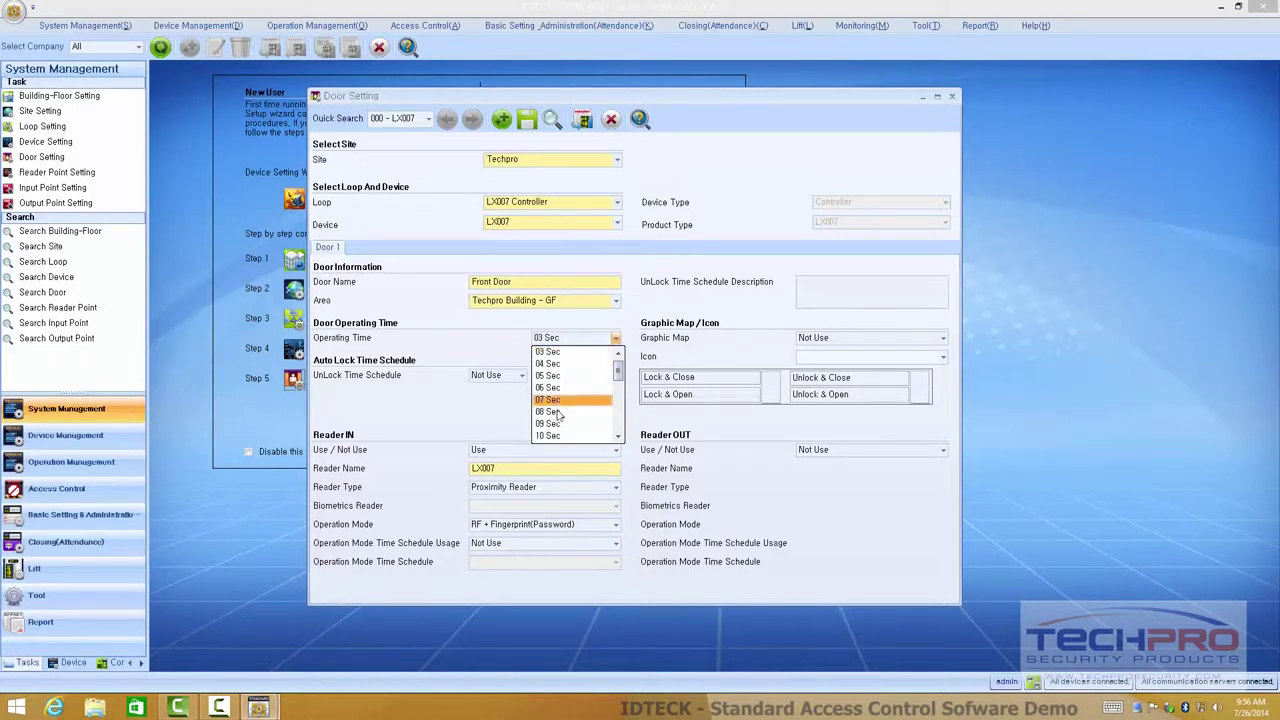
{"action": "left_click", "coordinate": [414, 412]}
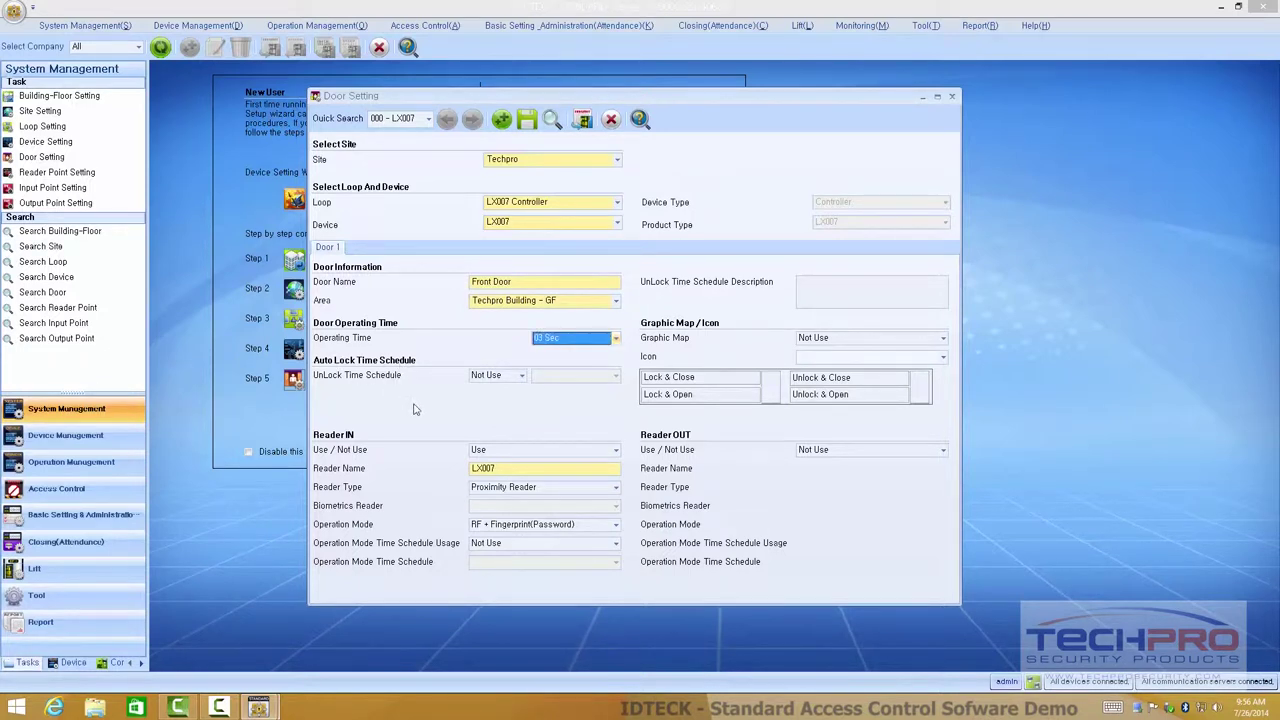
{"action": "left_click", "coordinate": [519, 377]}
{"action": "left_click", "coordinate": [455, 350]}
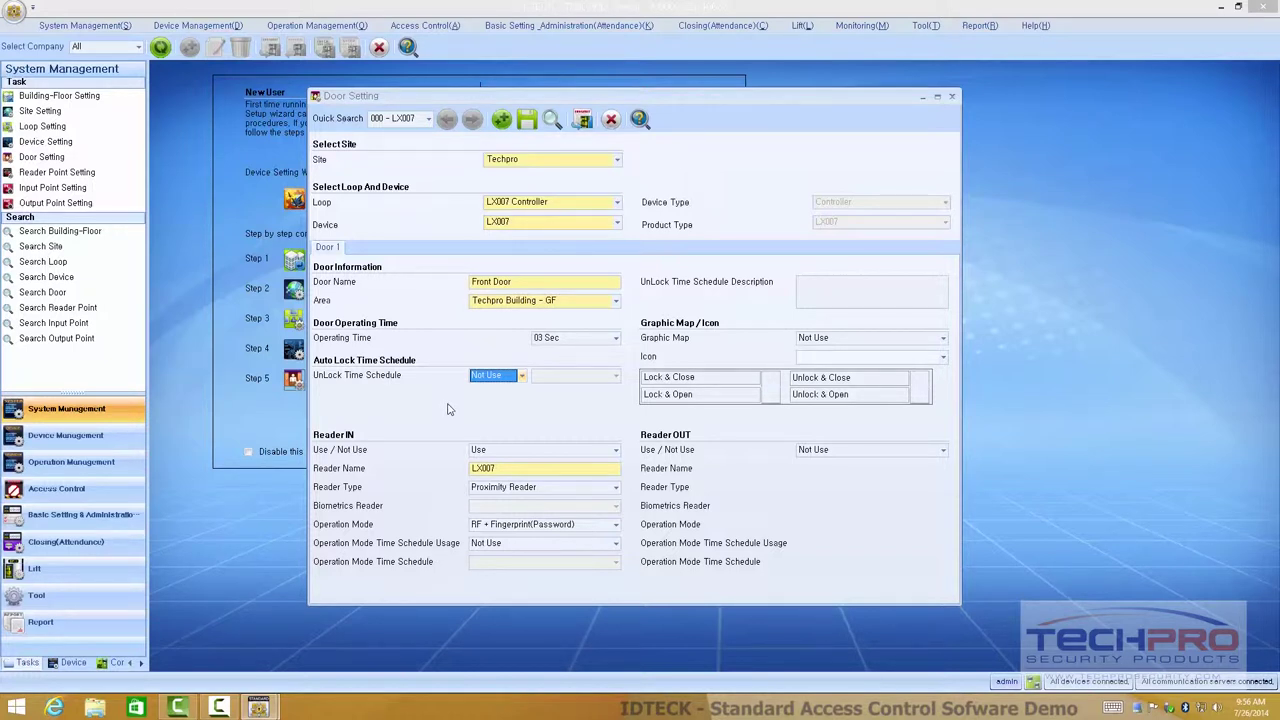
Check the Reader IN's reader type options and select RF + Fingerprint(Password) as its operation mode
{"action": "left_click", "coordinate": [617, 488]}
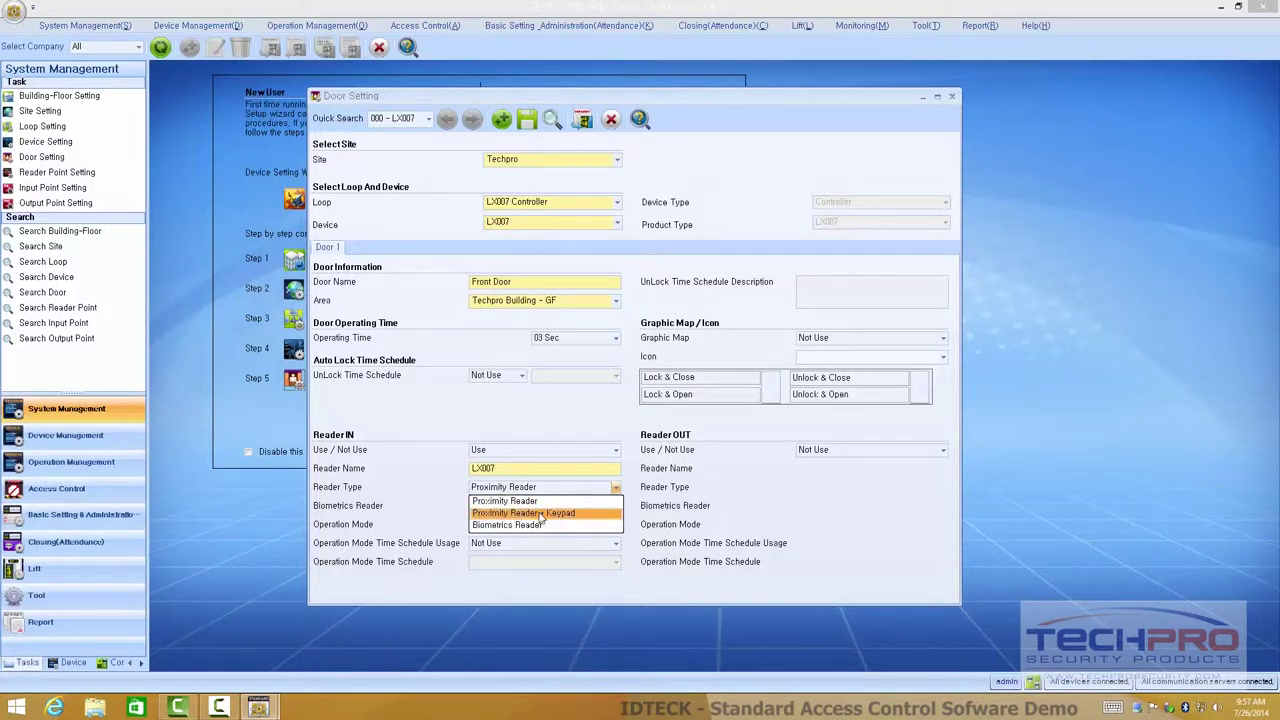
{"action": "left_click", "coordinate": [432, 514]}
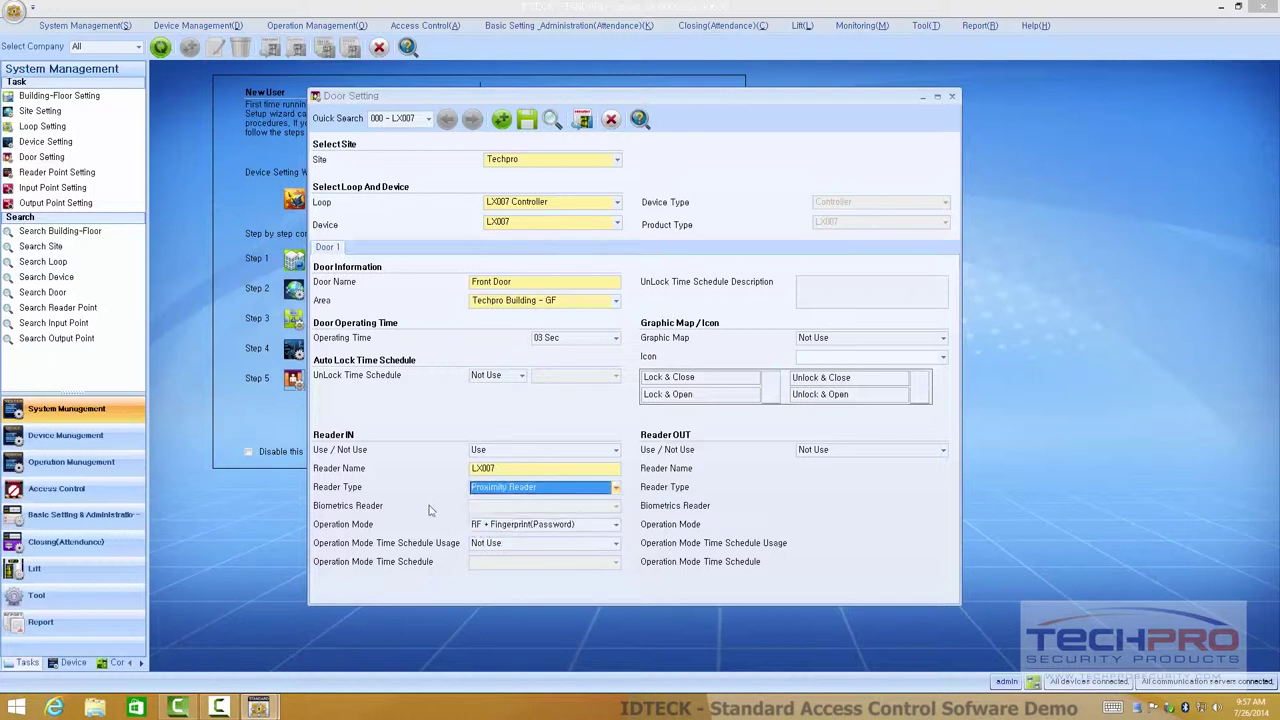
{"action": "left_click", "coordinate": [494, 527]}
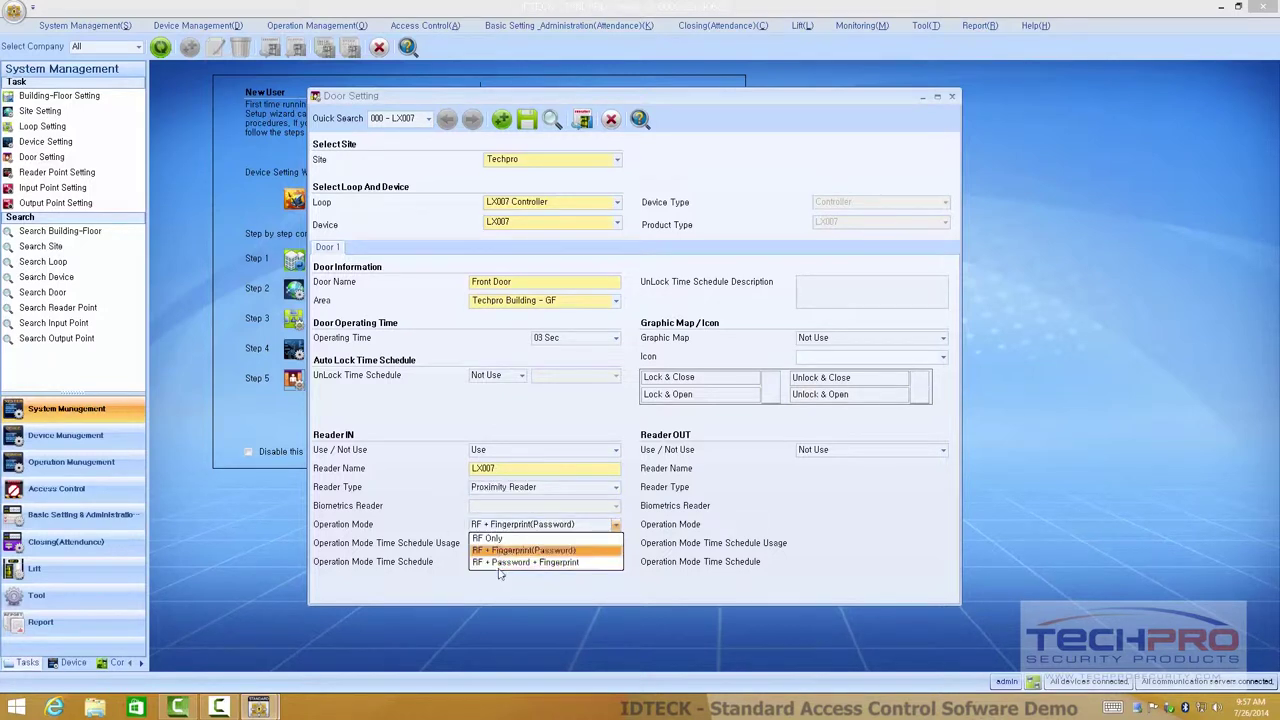
{"action": "left_click", "coordinate": [478, 551]}
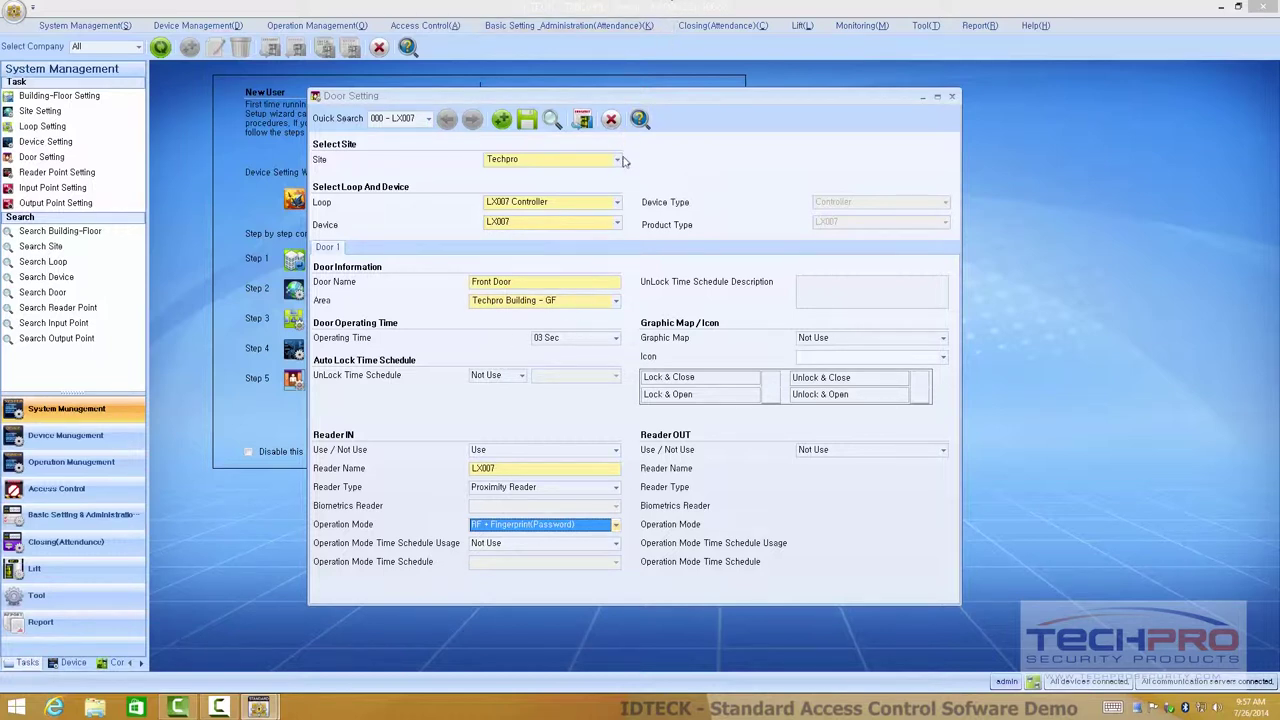
Close the door settings and review the time intervals of the Employees and Managers time slots
{"action": "left_click", "coordinate": [952, 96]}
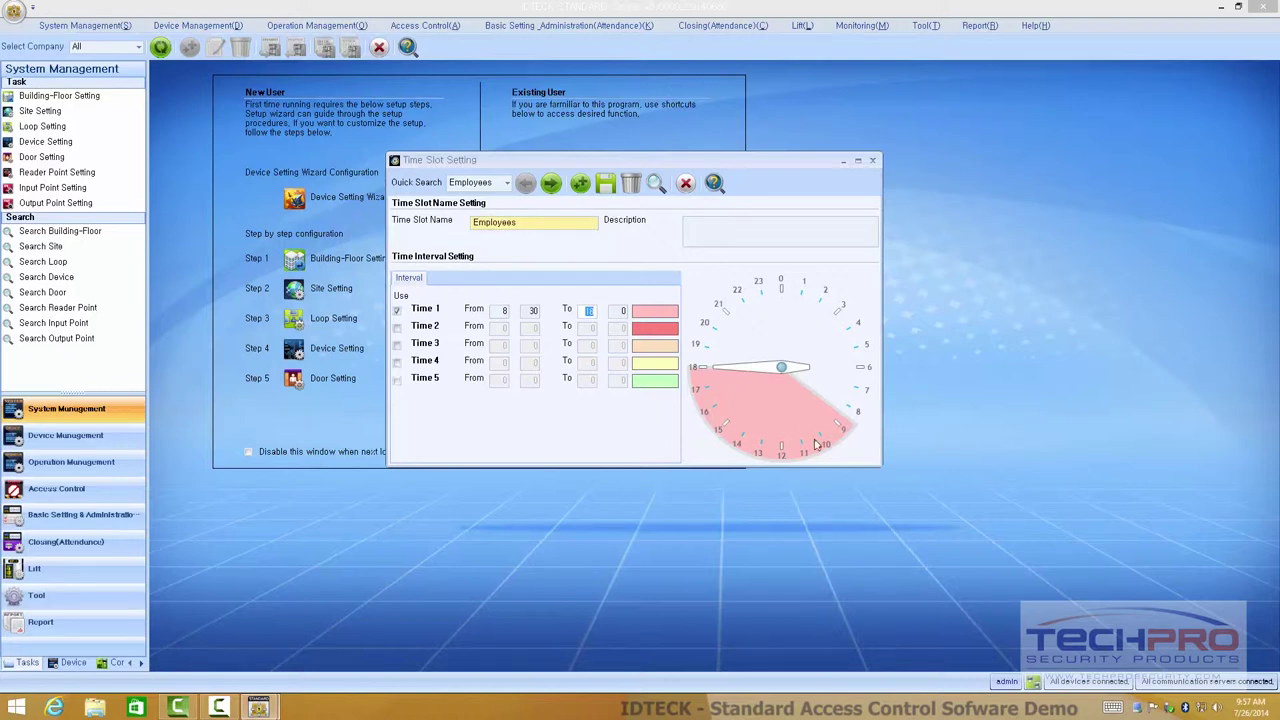
{"action": "left_click", "coordinate": [507, 183]}
{"action": "left_click", "coordinate": [470, 223]}
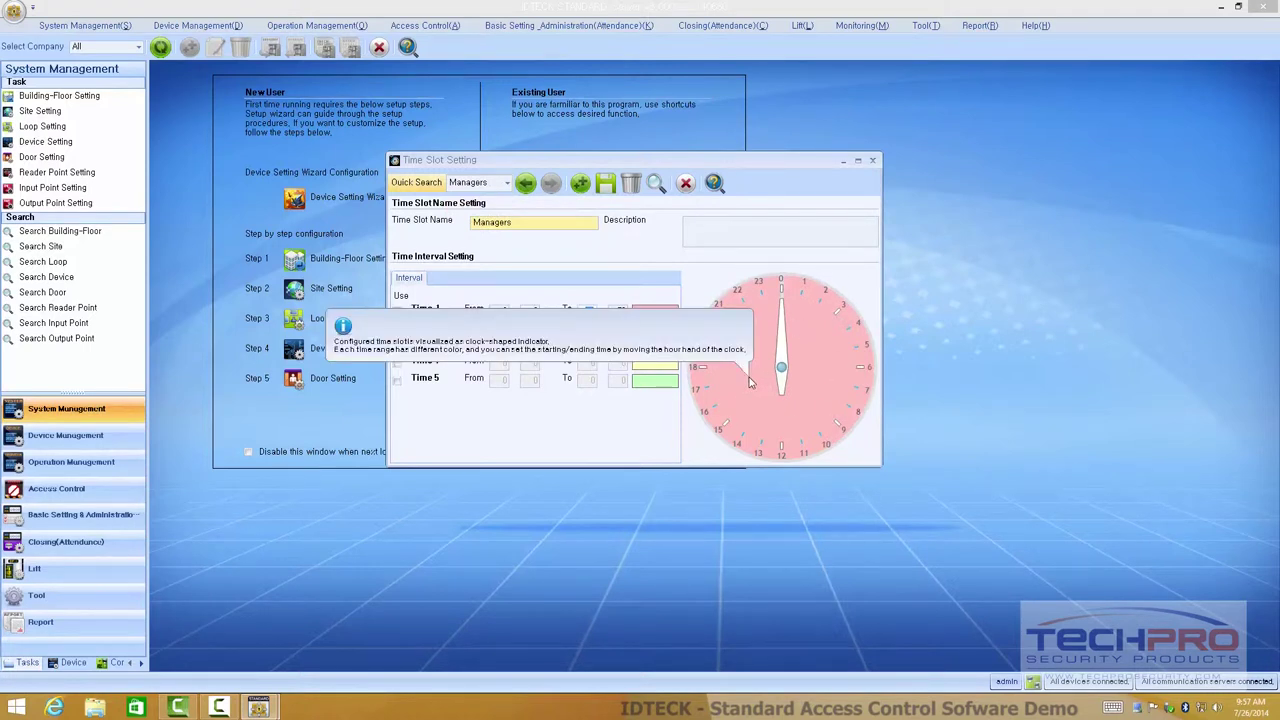
{"action": "left_click", "coordinate": [872, 160]}
Display the Time Schedule Setting and check the available time schedule codes without choosing one
{"action": "left_click", "coordinate": [525, 290]}
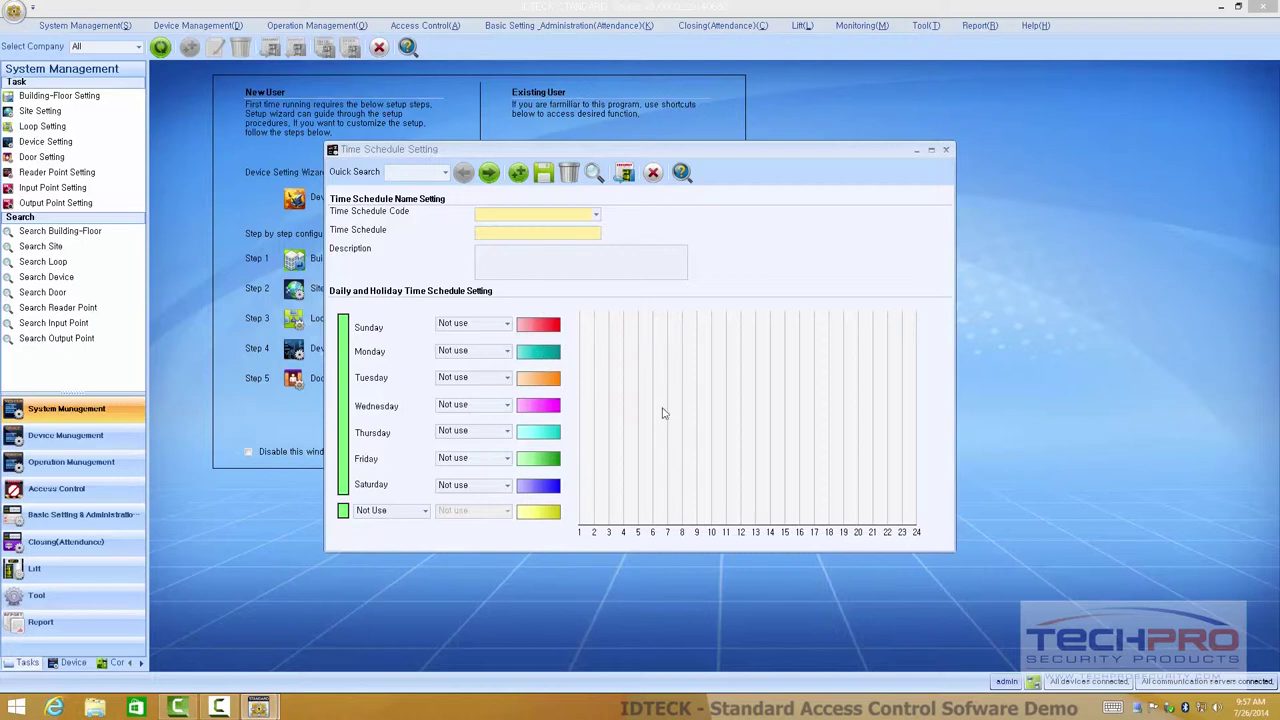
{"action": "left_click", "coordinate": [550, 216]}
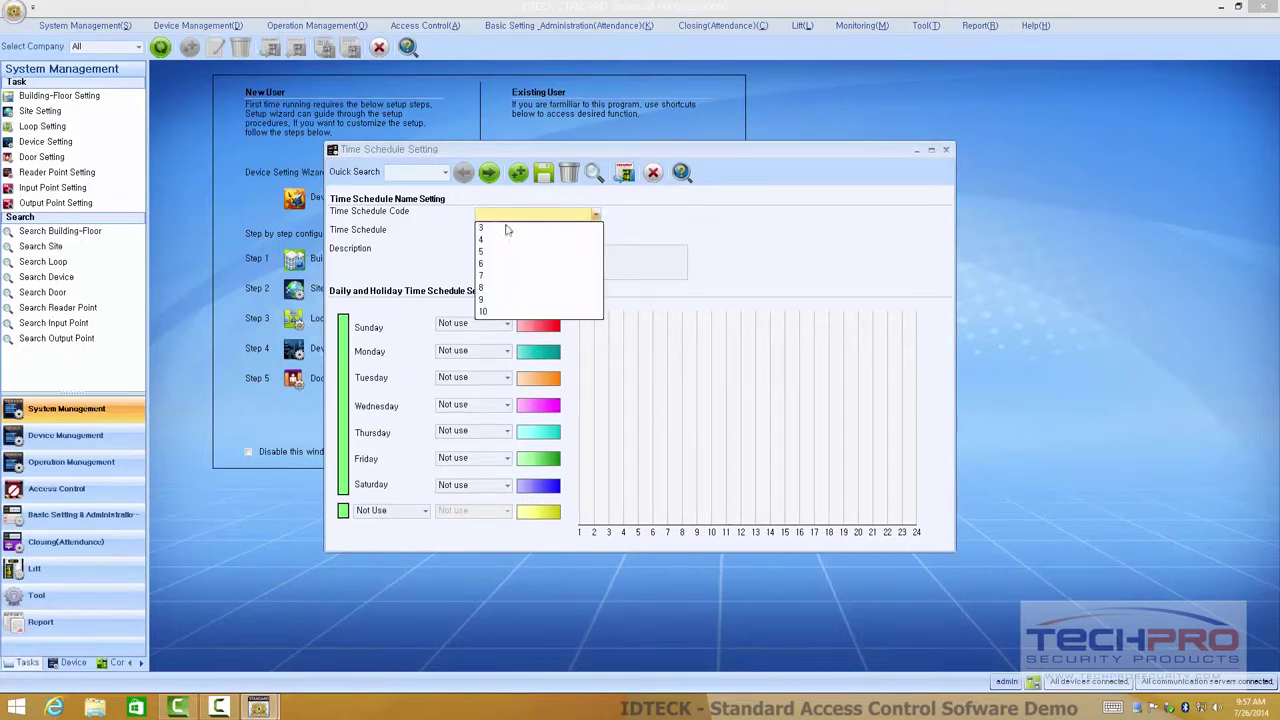
{"action": "left_click", "coordinate": [700, 236]}
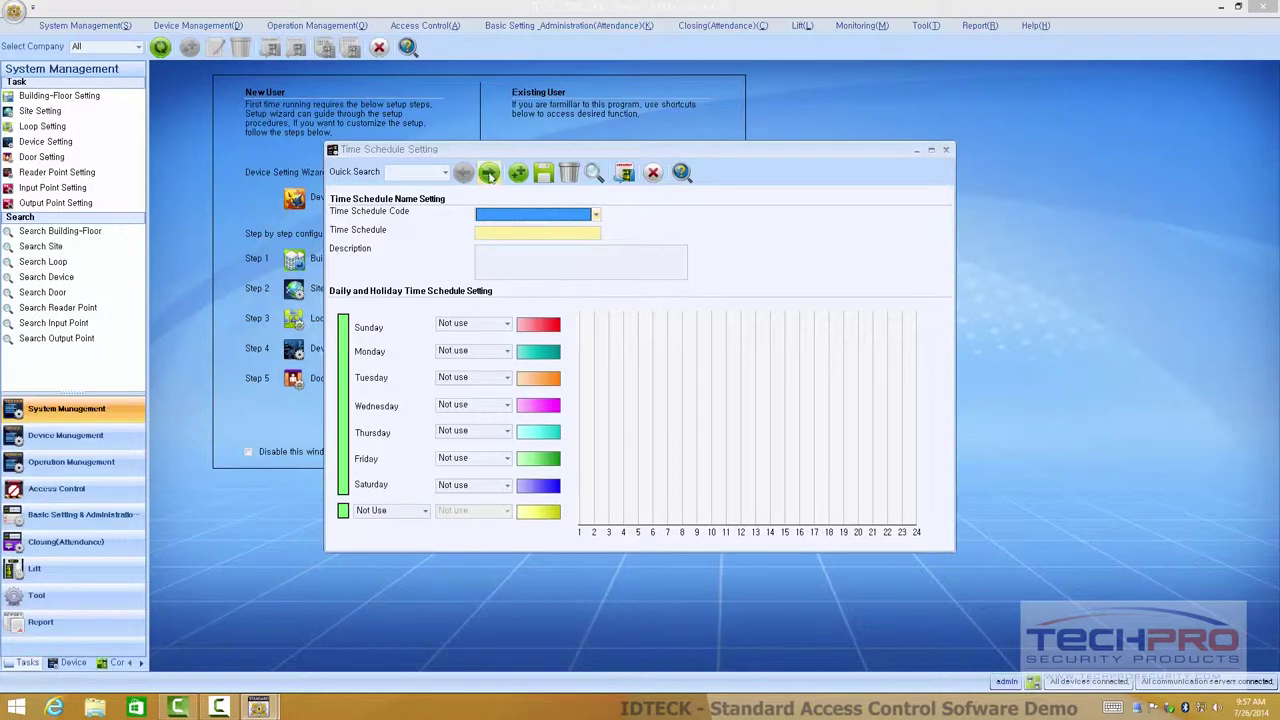
Review the daily assignments of the Employees and Managers time schedules and close the schedule settings
{"action": "left_click", "coordinate": [488, 172]}
{"action": "left_click", "coordinate": [443, 173]}
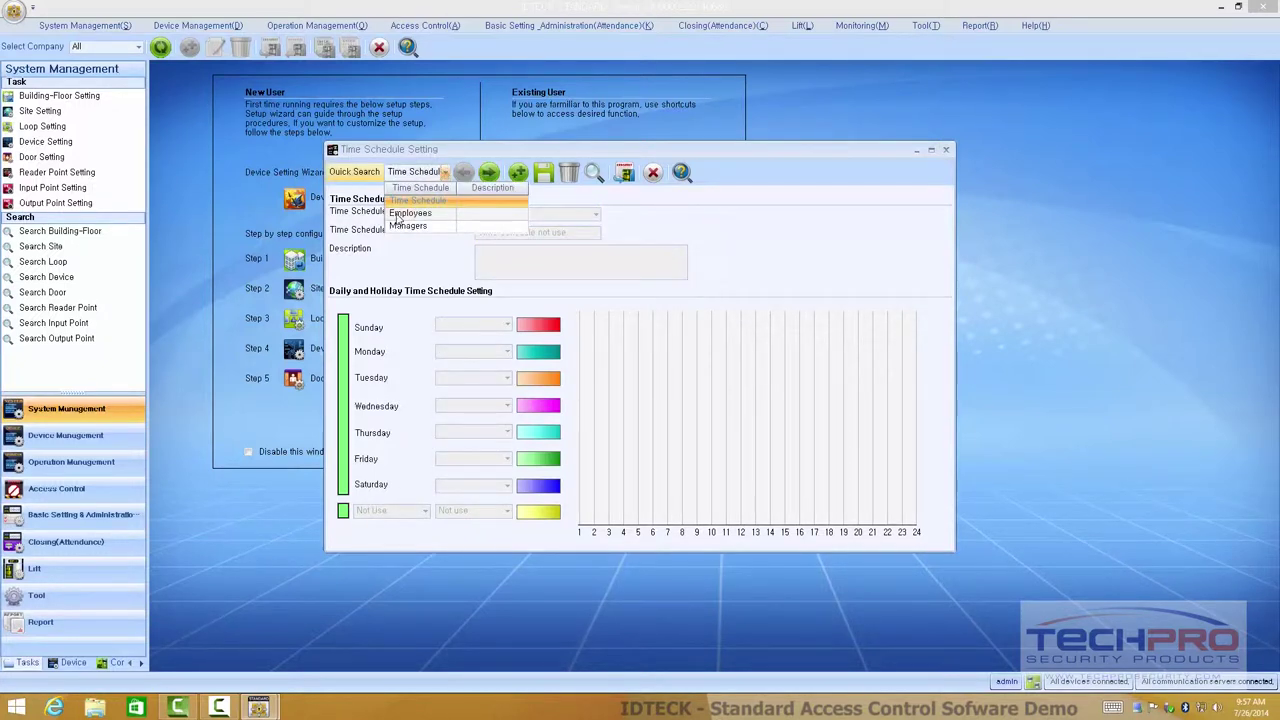
{"action": "left_click", "coordinate": [398, 216]}
{"action": "left_click", "coordinate": [443, 173]}
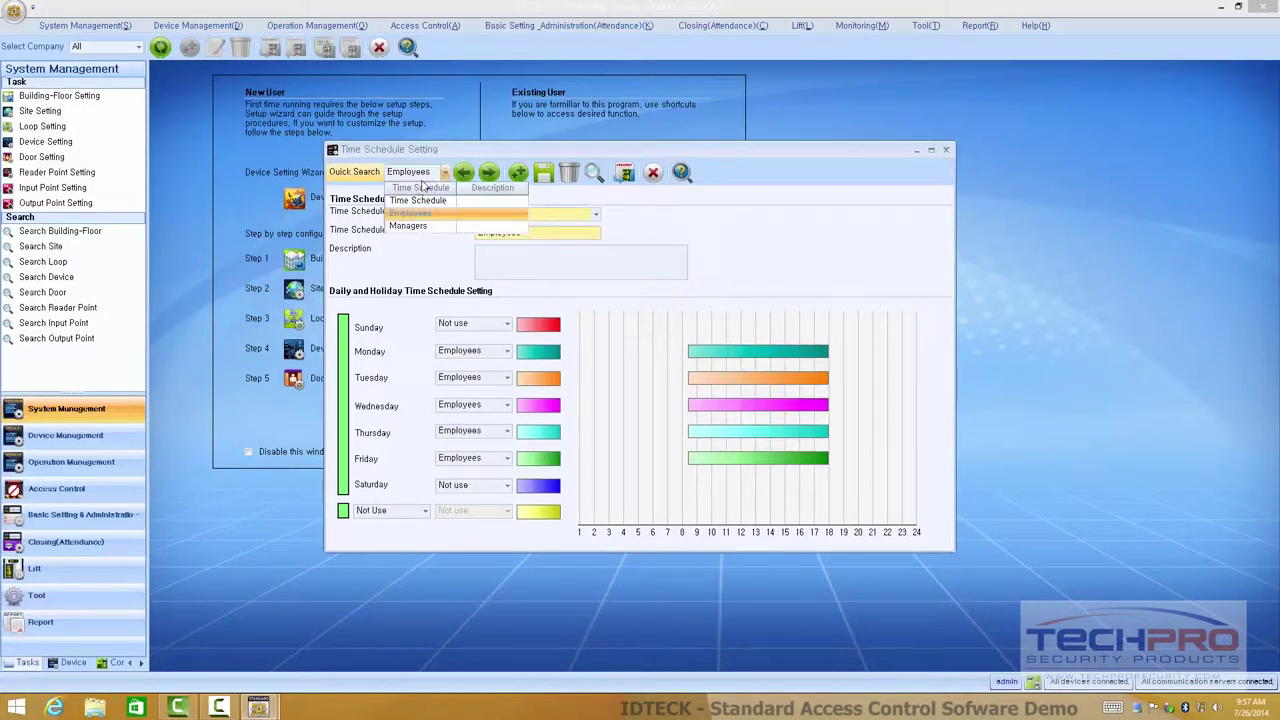
{"action": "left_click", "coordinate": [398, 229]}
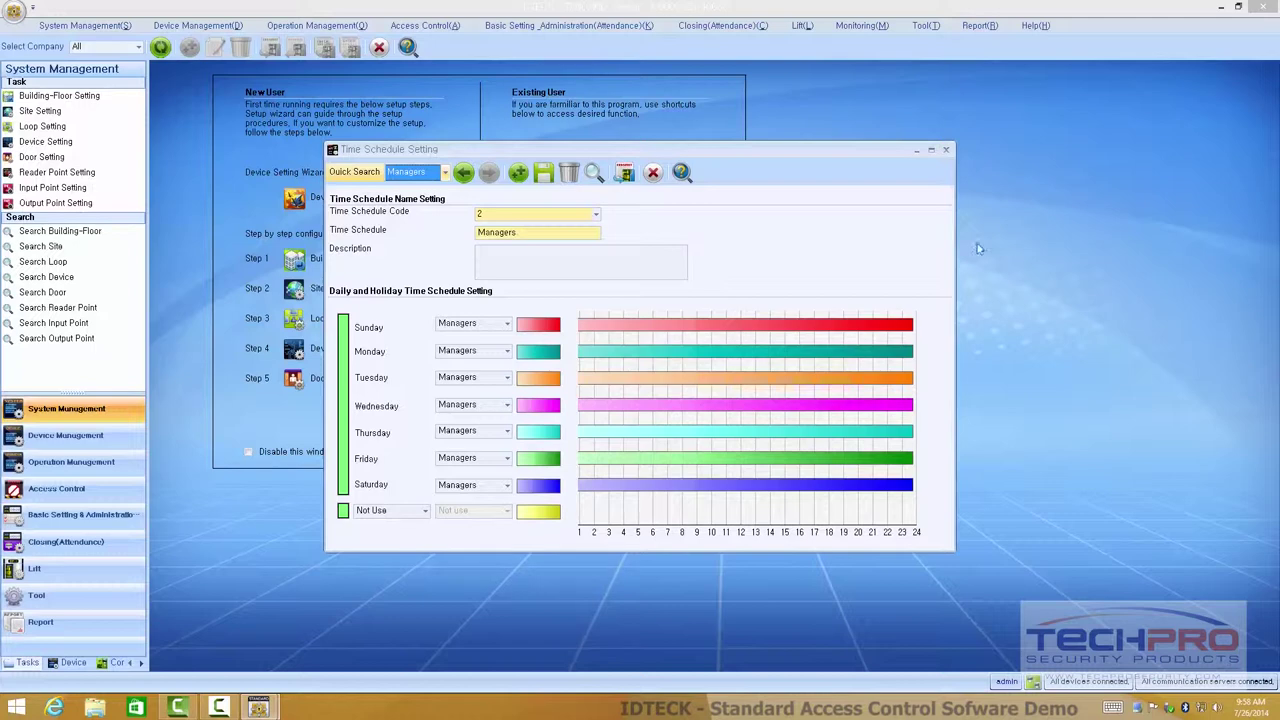
{"action": "left_click", "coordinate": [946, 150]}
Display the Main Door access group and review its assigned Front Door and the access group list
{"action": "left_click", "coordinate": [520, 320]}
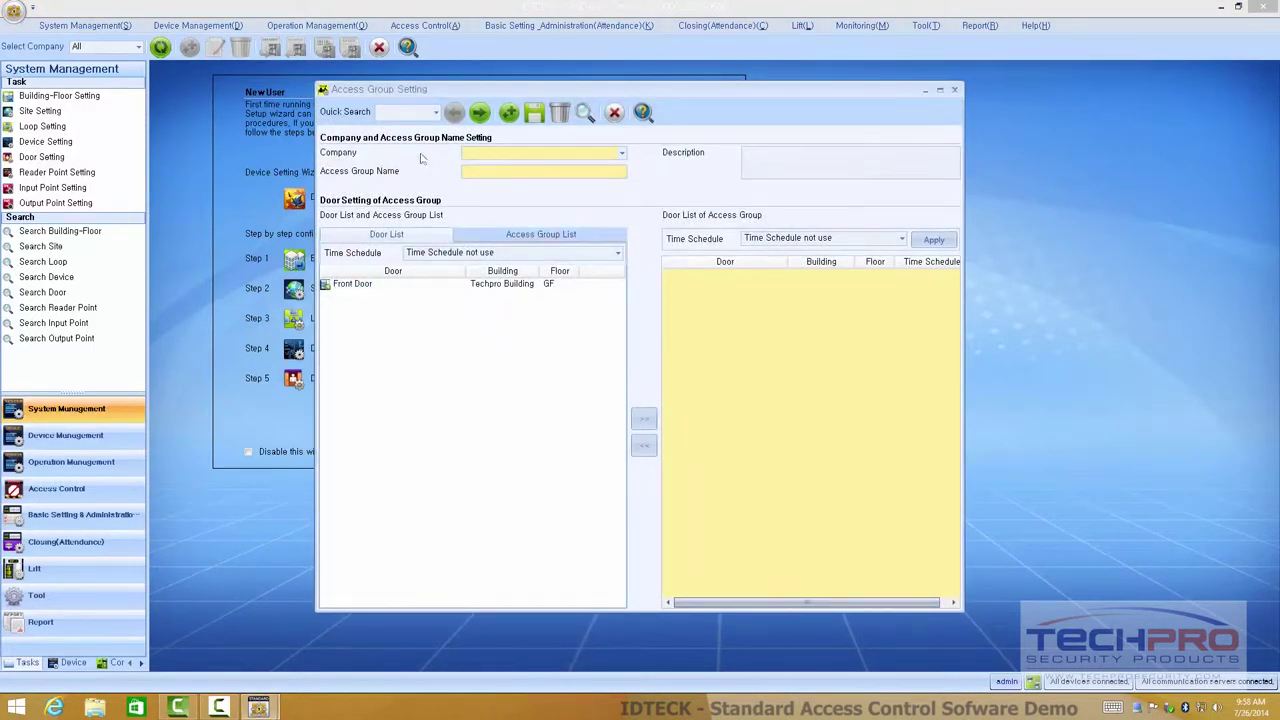
{"action": "left_click", "coordinate": [479, 112]}
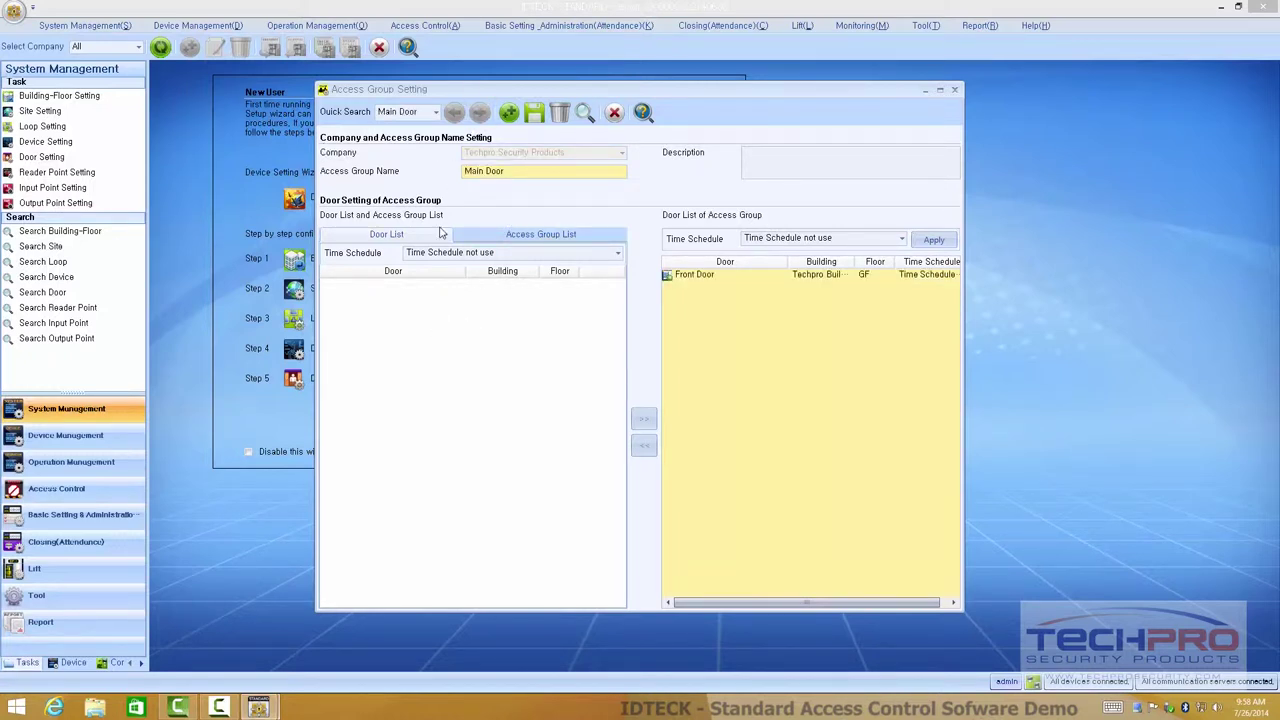
{"action": "left_click", "coordinate": [688, 279]}
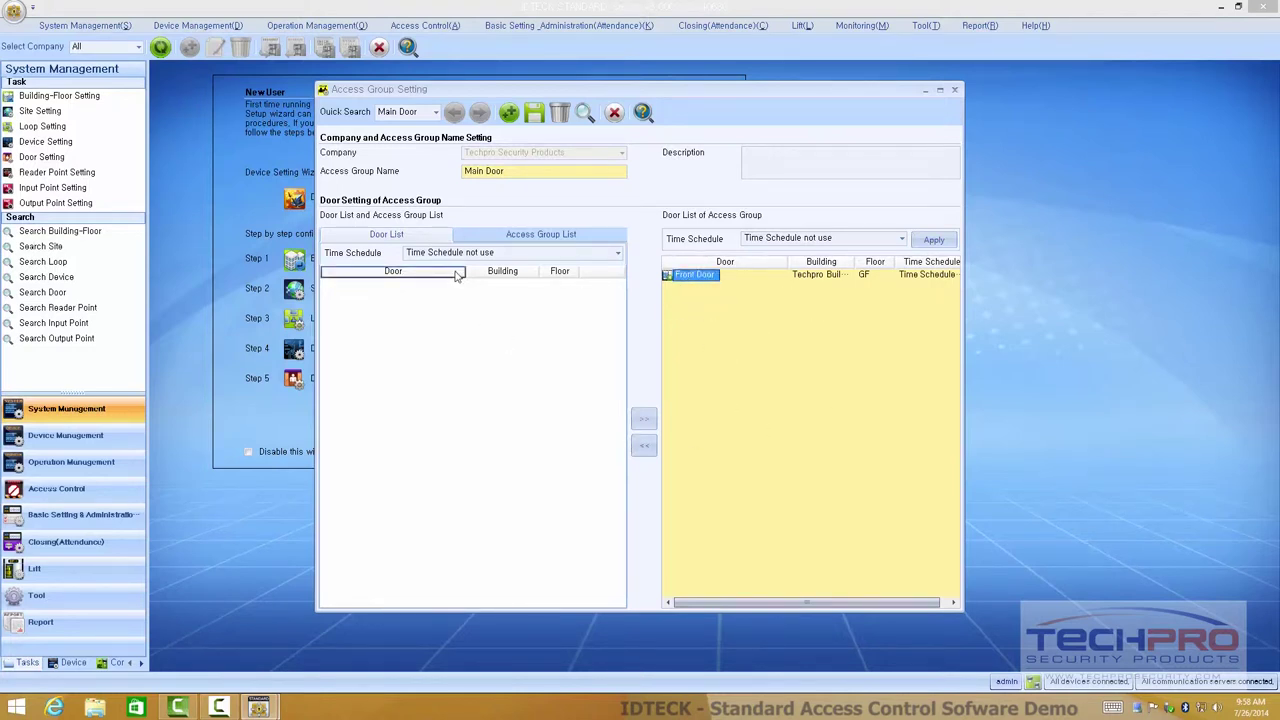
{"action": "left_click", "coordinate": [540, 234]}
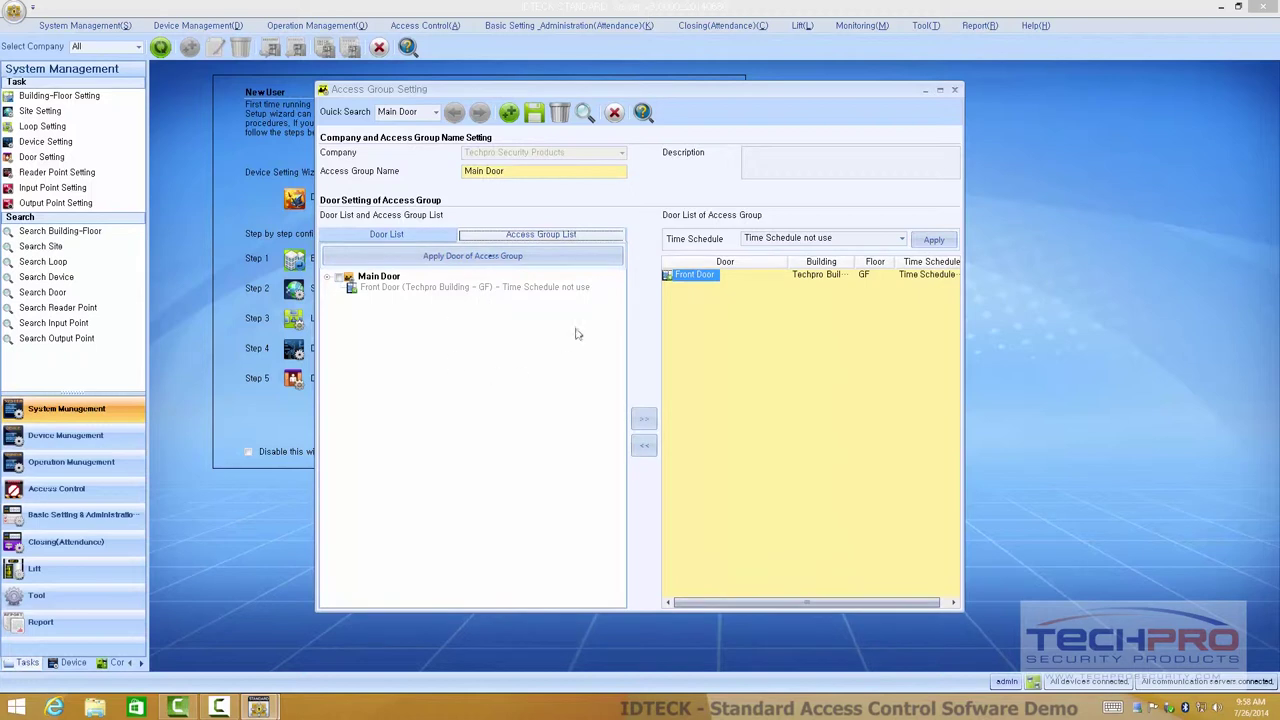
{"action": "left_click", "coordinate": [954, 90]}
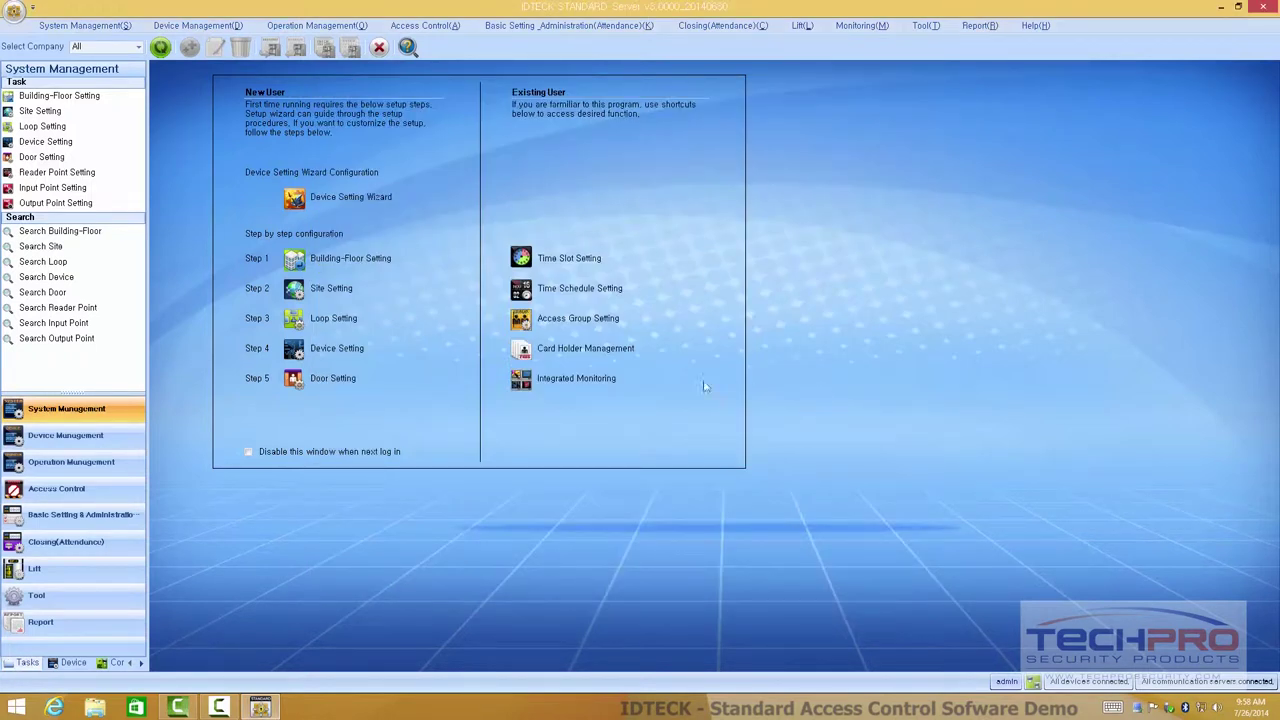
Review the existing card holder's basic, access card, detail and biometrics information in Card Holder Management
{"action": "left_click", "coordinate": [524, 350]}
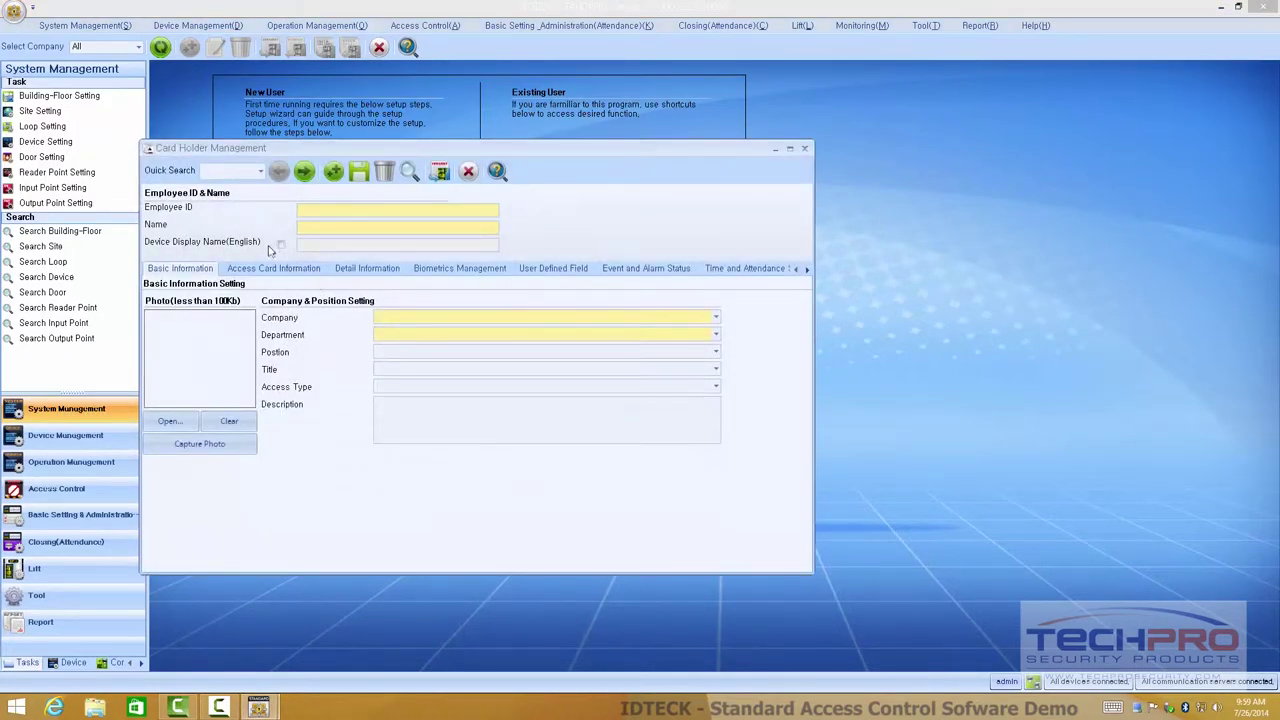
{"action": "left_click", "coordinate": [304, 171]}
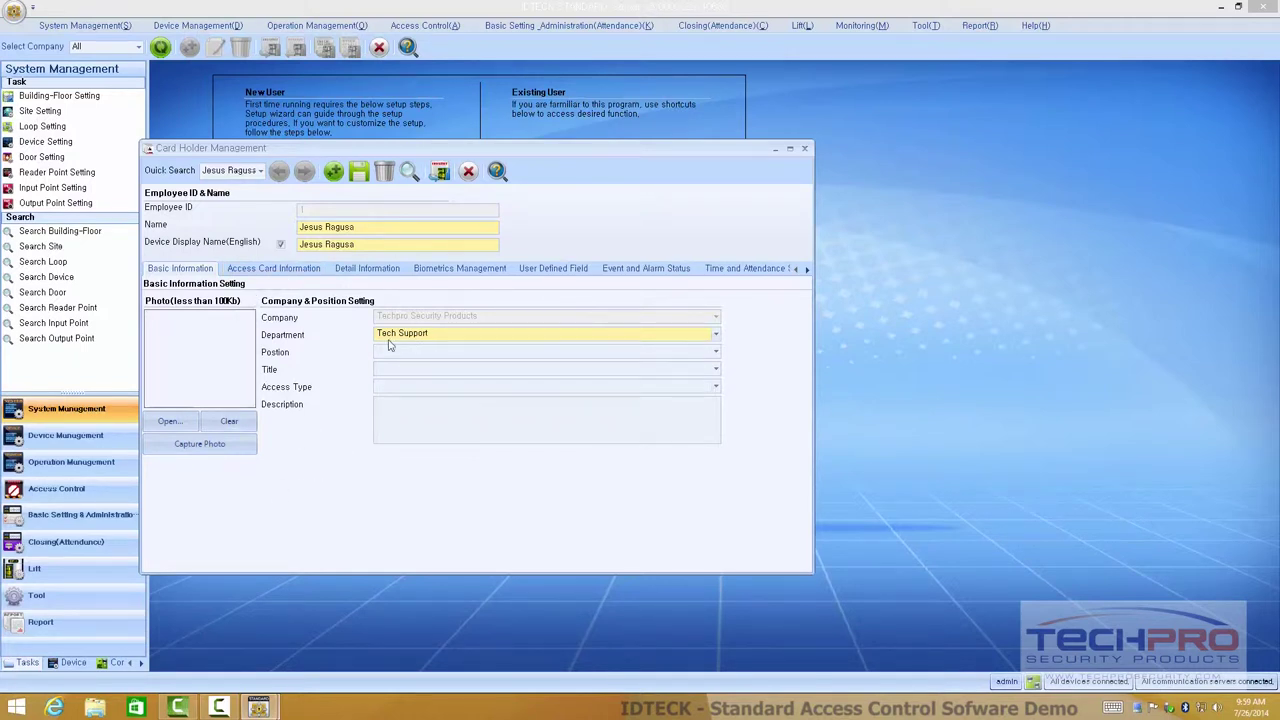
{"action": "left_click", "coordinate": [278, 270]}
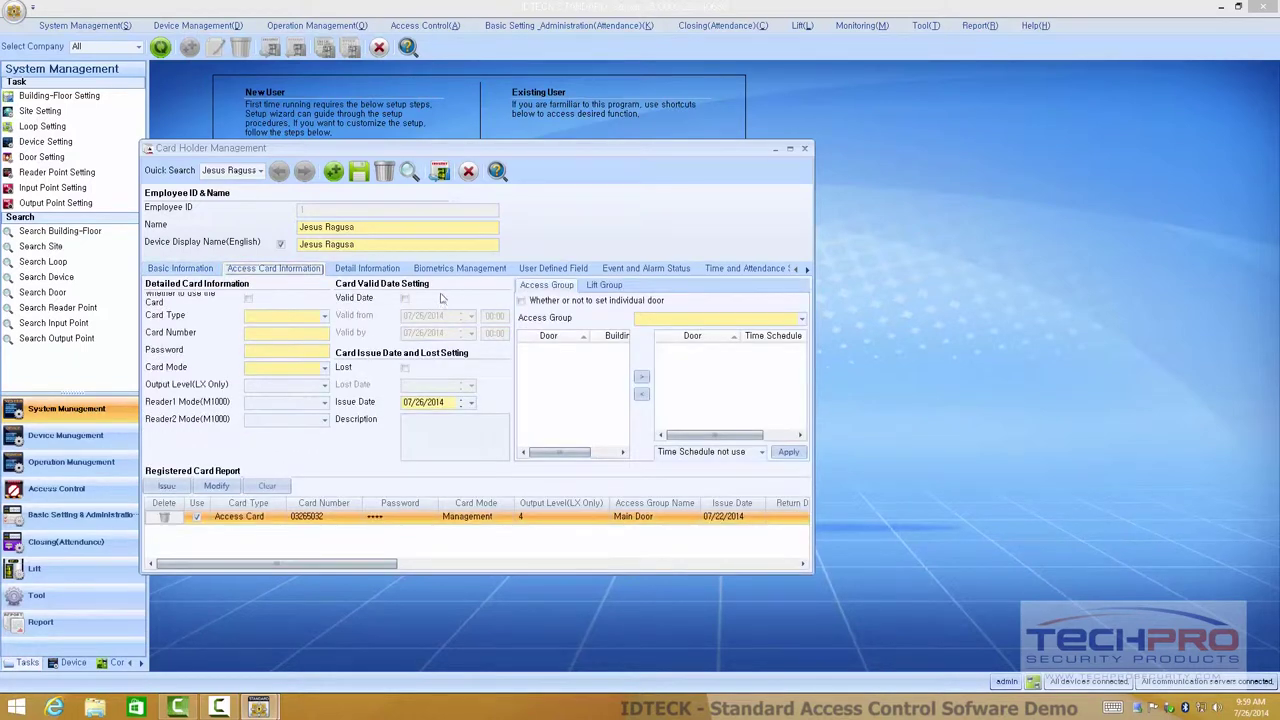
{"action": "left_click", "coordinate": [363, 270]}
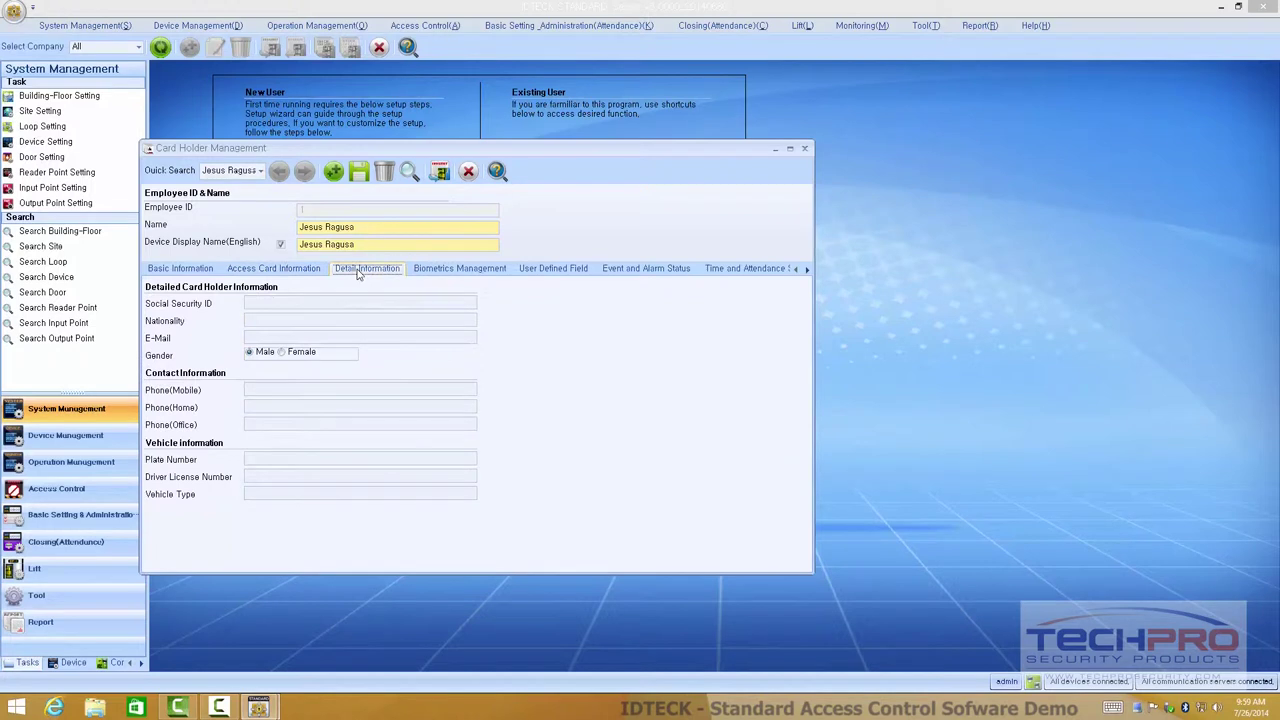
{"action": "left_click", "coordinate": [458, 269]}
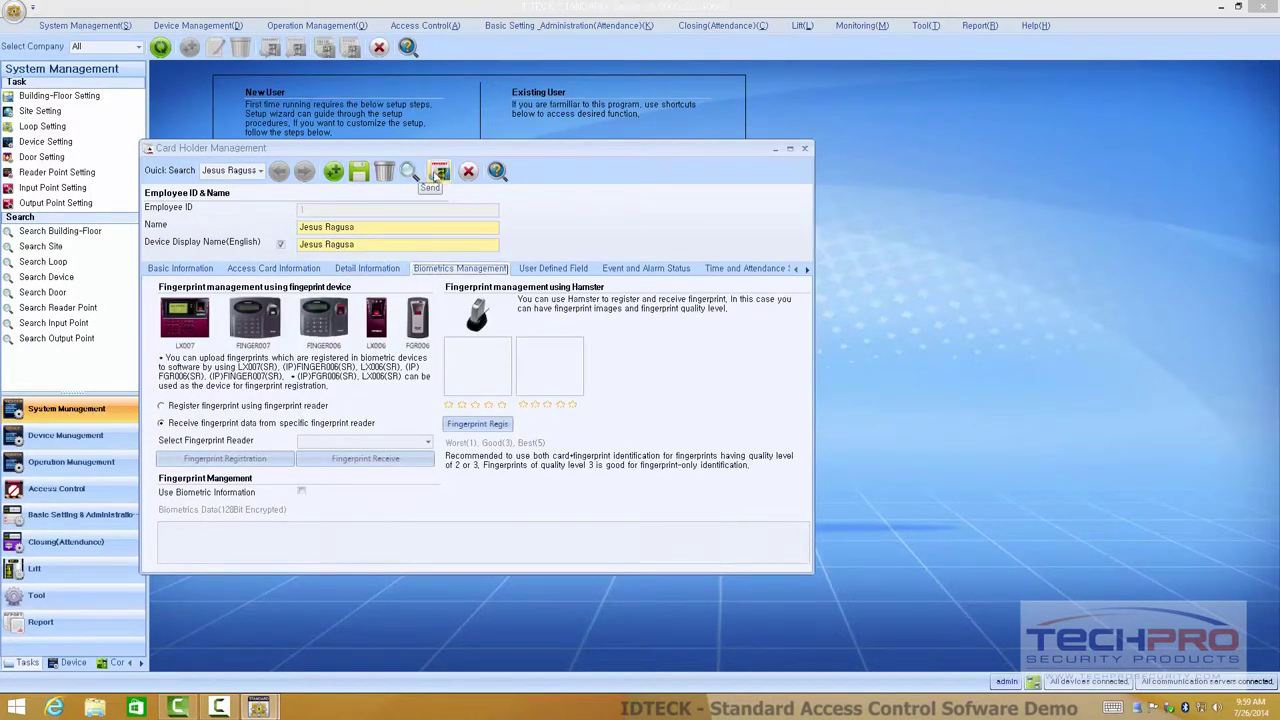
{"action": "left_click", "coordinate": [804, 148]}
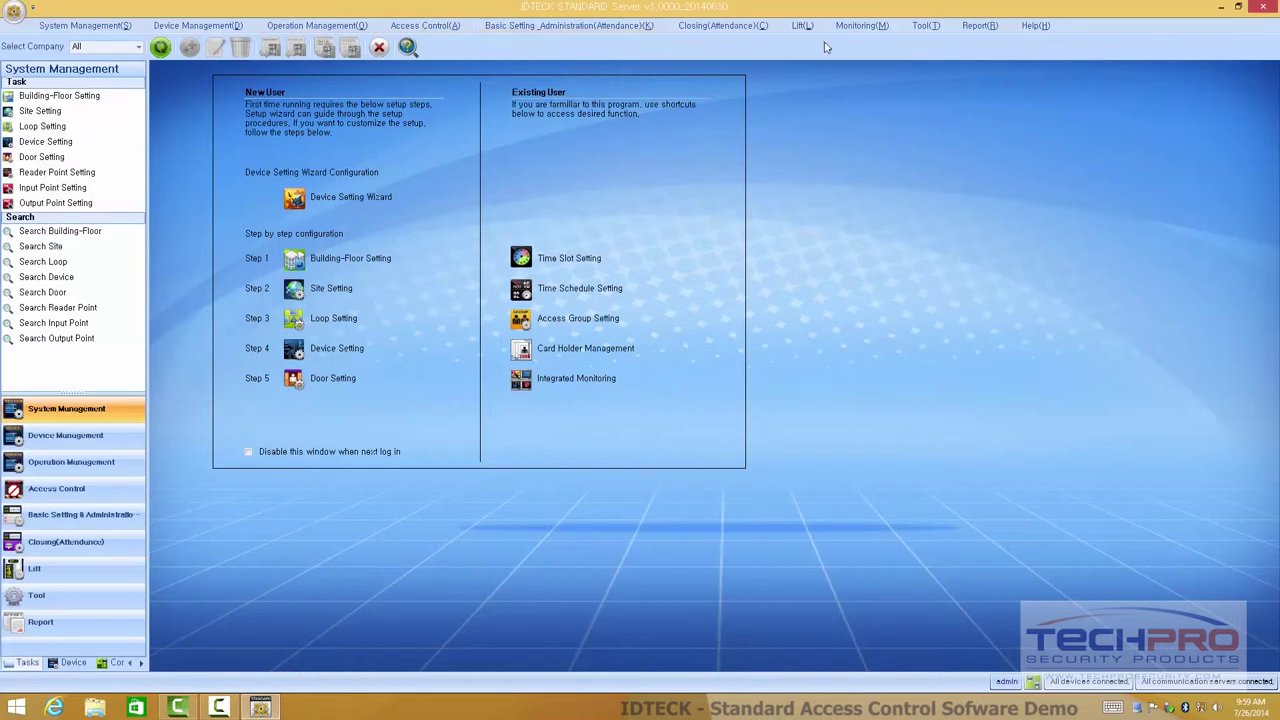
Look over the available report types and open the technical support website from the help options
{"action": "left_click", "coordinate": [984, 28]}
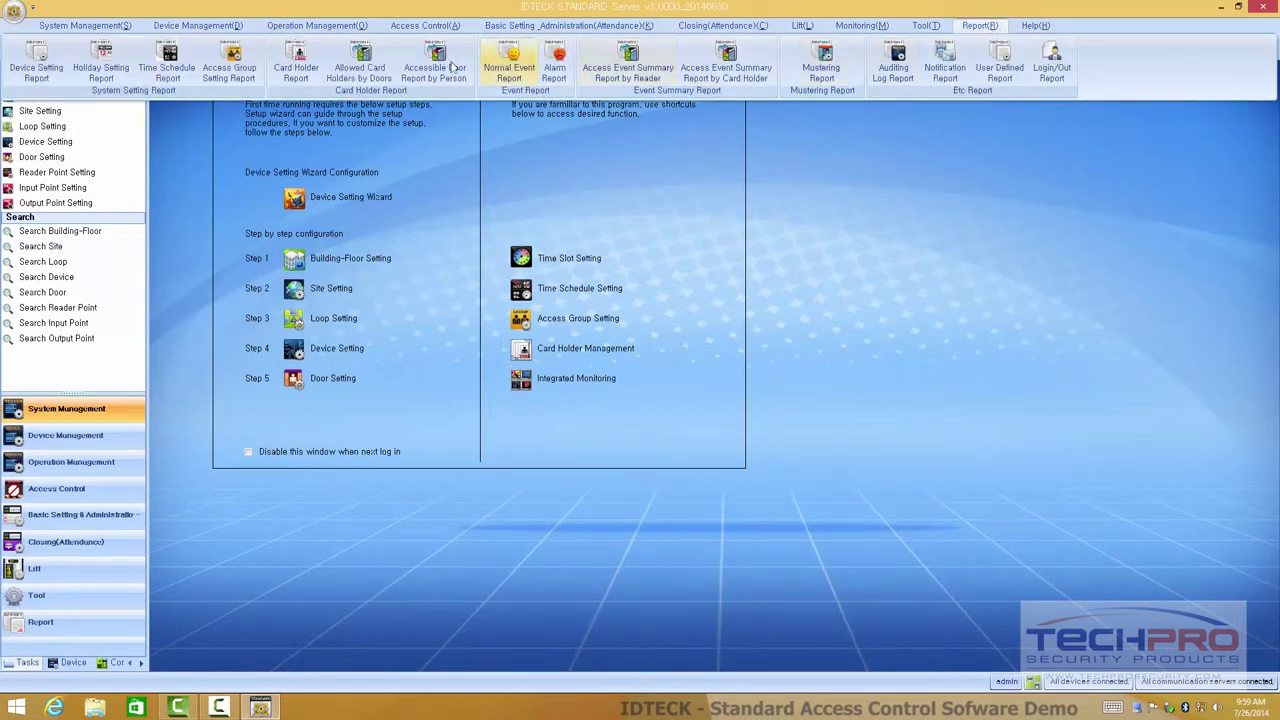
{"action": "left_click", "coordinate": [938, 263]}
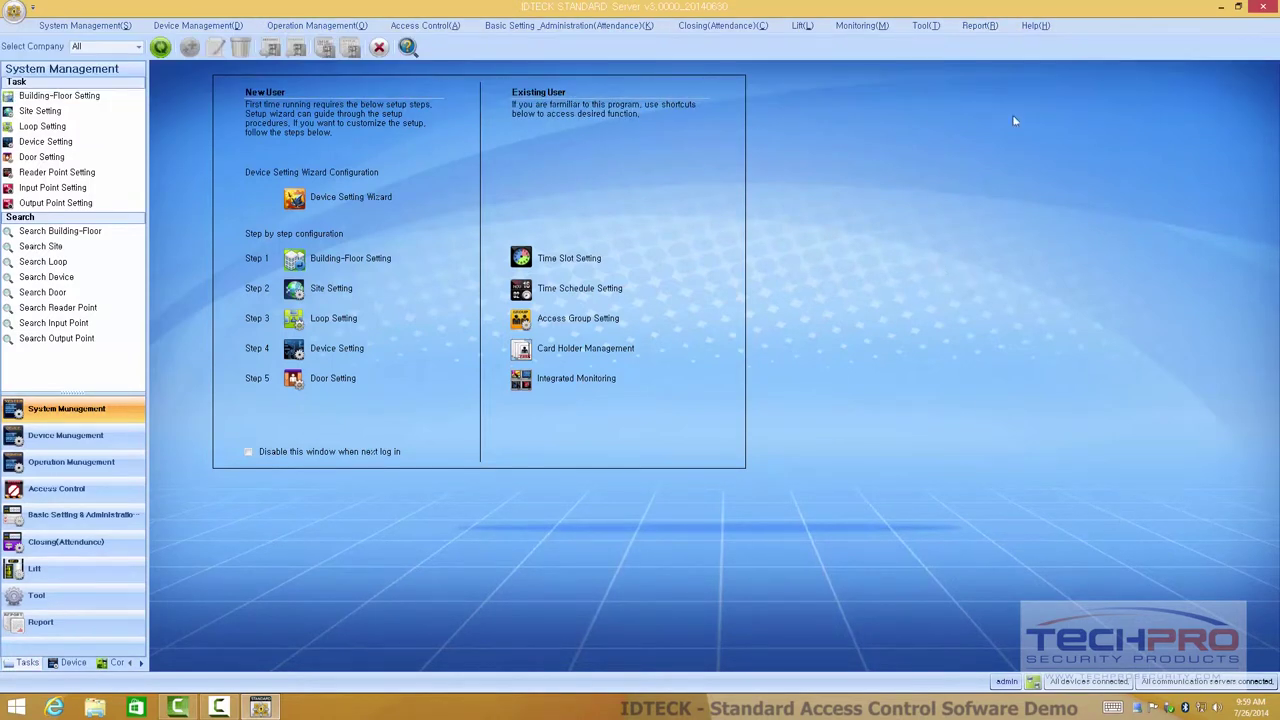
{"action": "left_click", "coordinate": [1036, 30]}
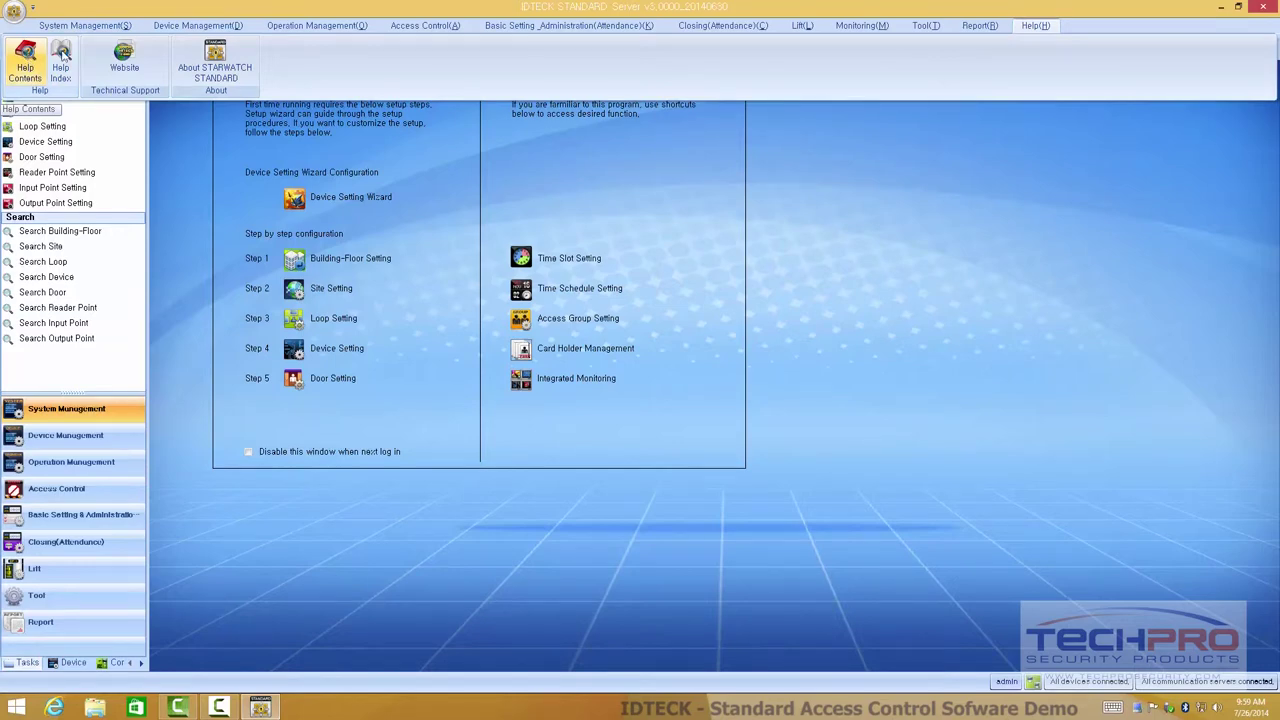
{"action": "left_click", "coordinate": [124, 55]}
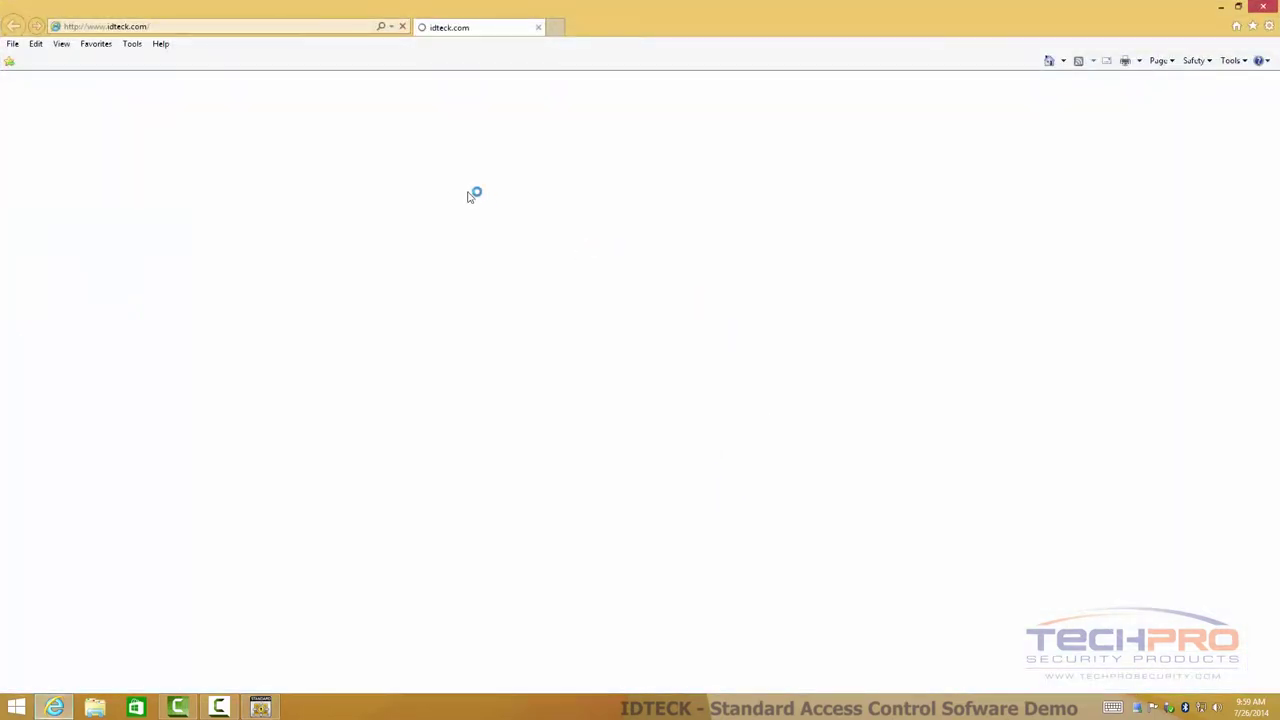